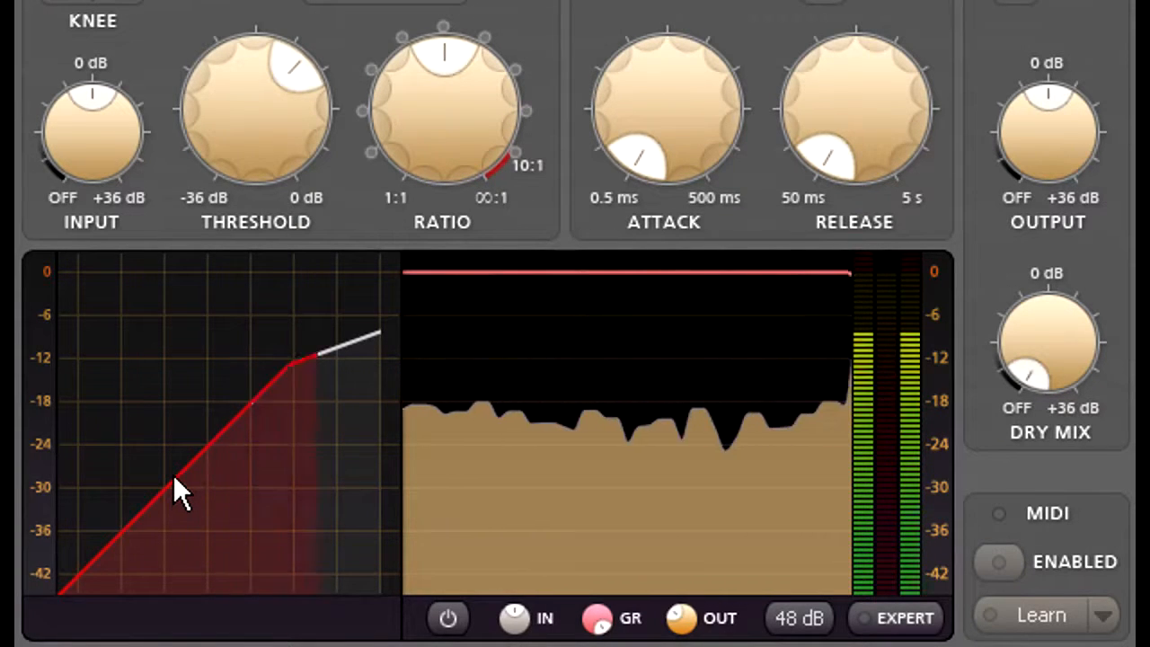
# Lower the compressor threshold to about -16 dB and raise the ratio to nearly 10:1.
pyautogui.moveTo(253, 150)
pyautogui.moveTo(252, 149)
pyautogui.mouseDown()
pyautogui.moveTo(250, 65)
pyautogui.moveTo(240, 283)
pyautogui.moveTo(239, 154)
pyautogui.moveTo(238, 165)
pyautogui.mouseUp()
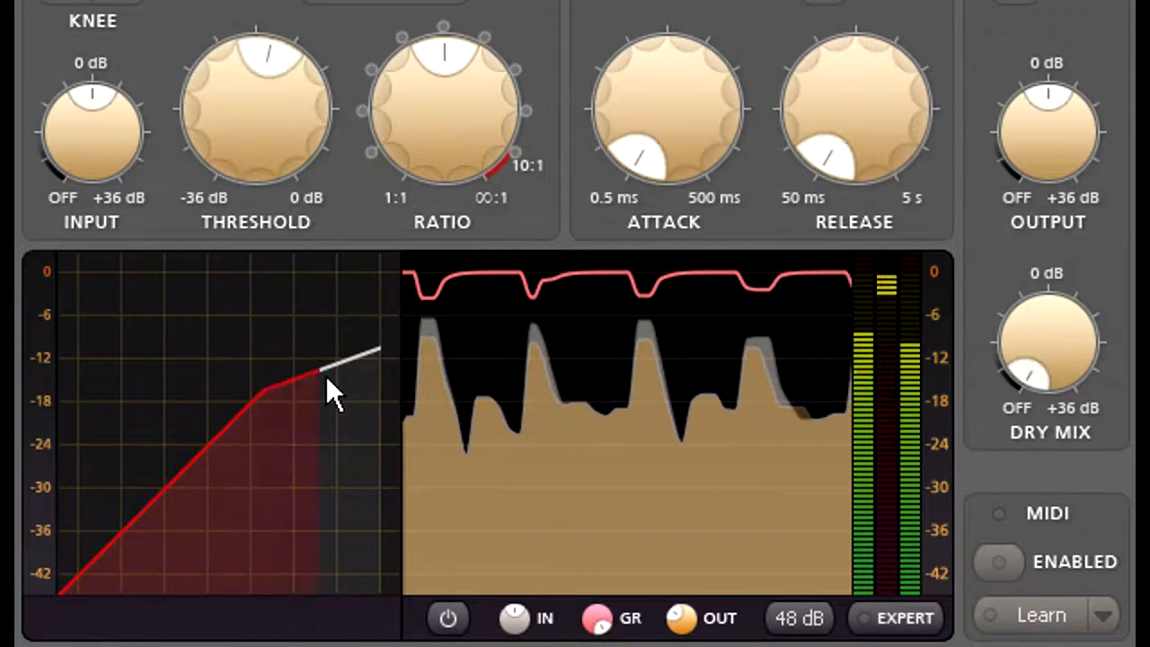
pyautogui.moveTo(411, 176); pyautogui.dragTo(423, 0)
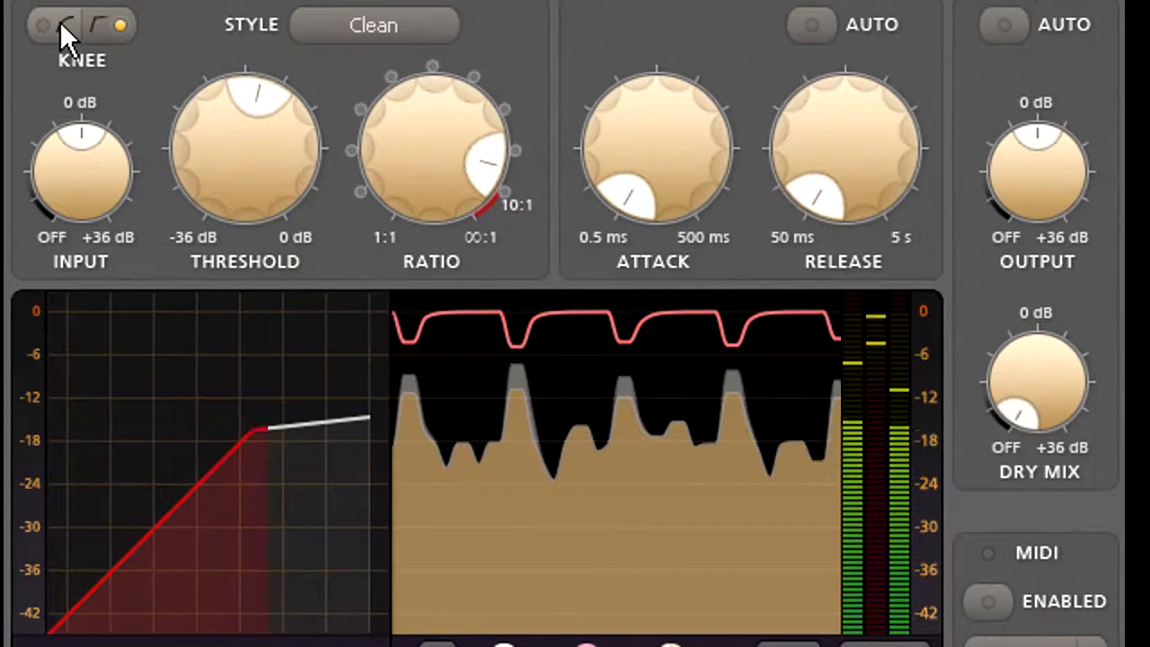
# Try the soft knee and return the compression curve to the hard knee.
pyautogui.click(64, 35)
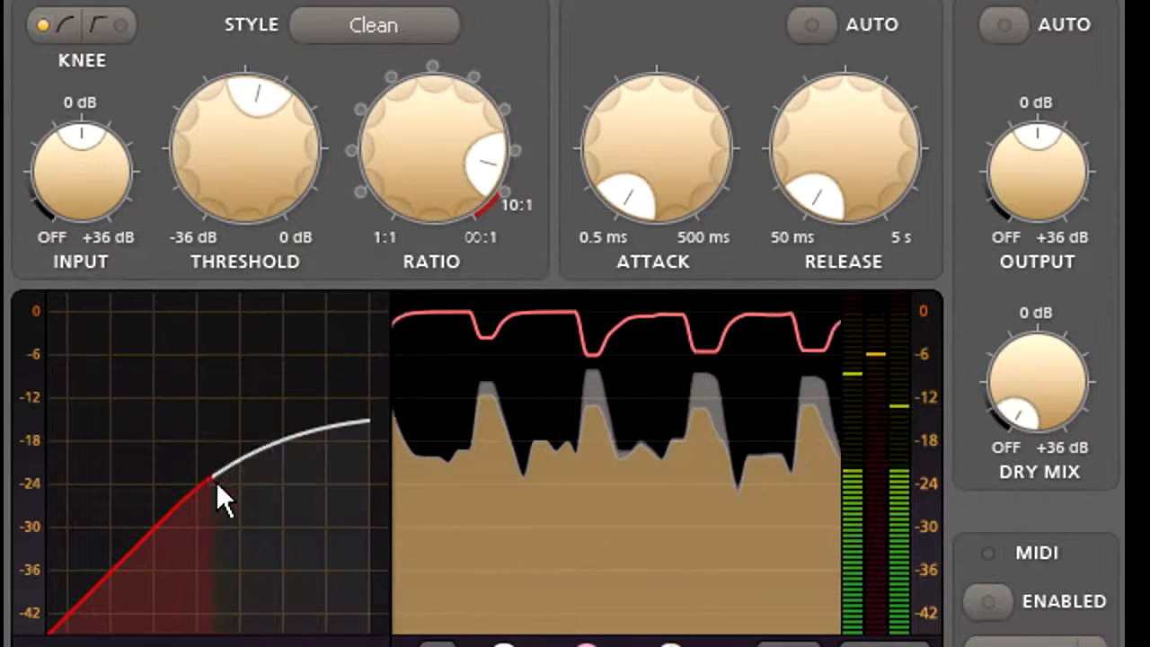
pyautogui.click(107, 27)
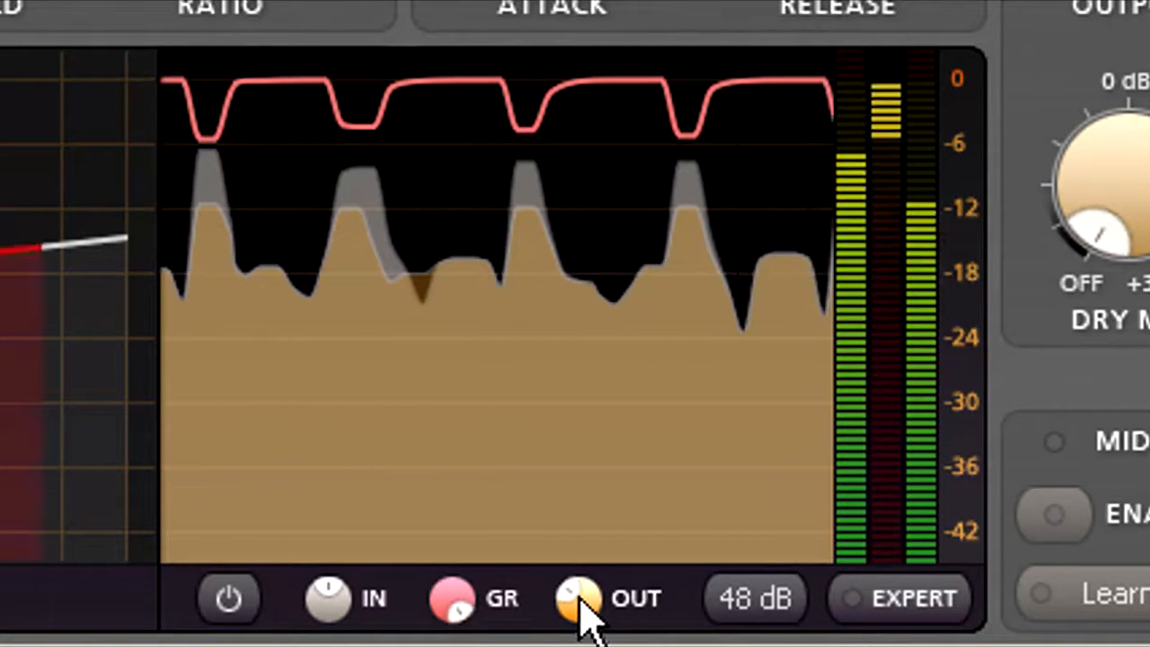
# Turn the output trace in the level display down and back up, and set the display range to 24 dB.
pyautogui.moveTo(580, 601); pyautogui.dragTo(580, 637)
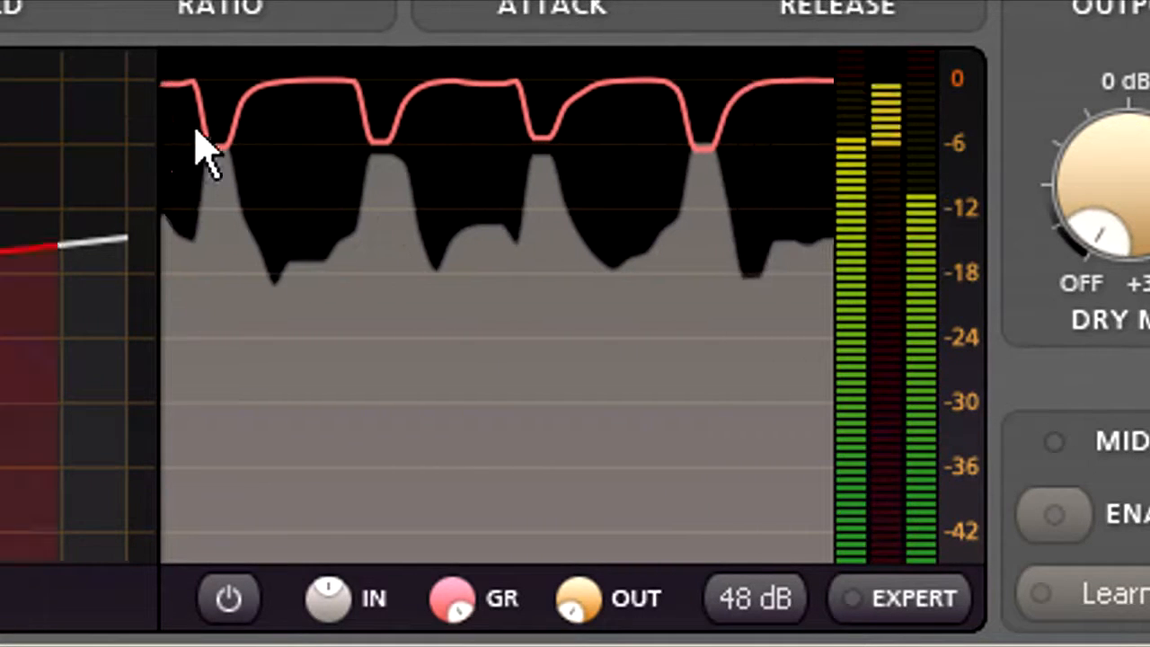
pyautogui.moveTo(582, 611); pyautogui.dragTo(582, 438)
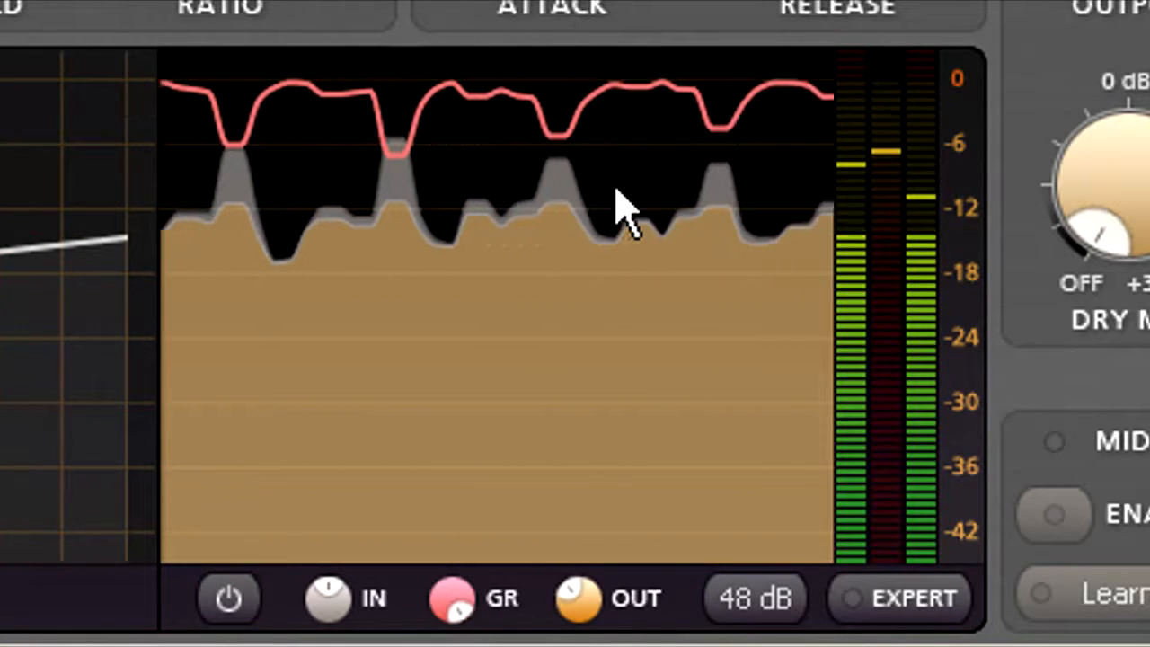
pyautogui.click(724, 602)
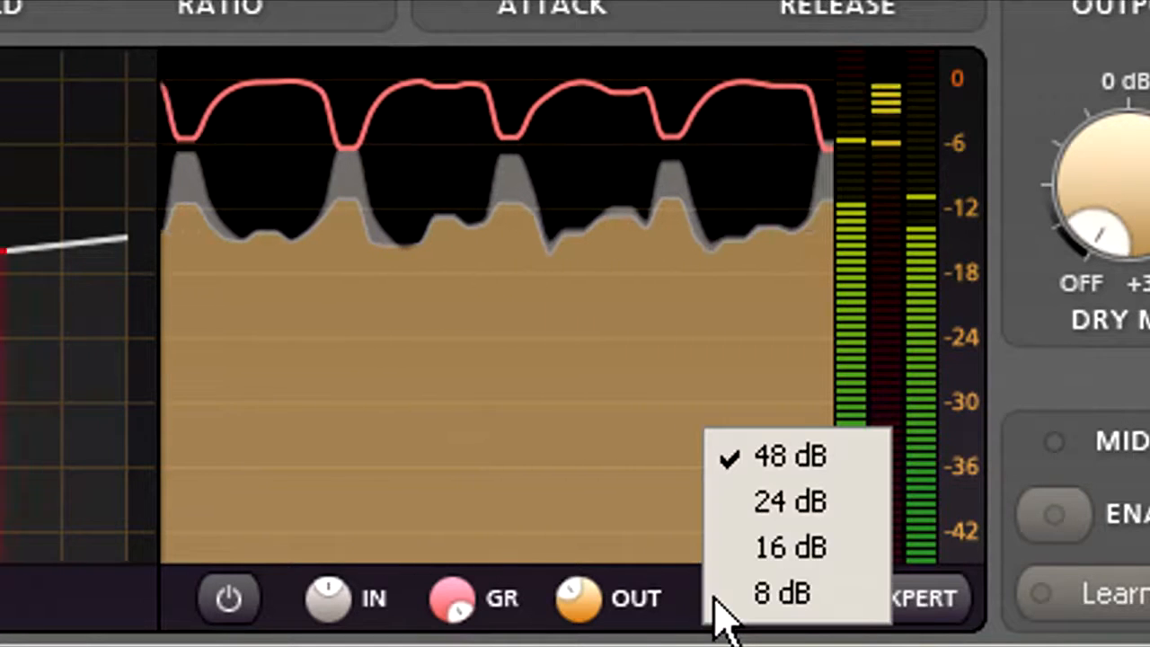
pyautogui.click(717, 509)
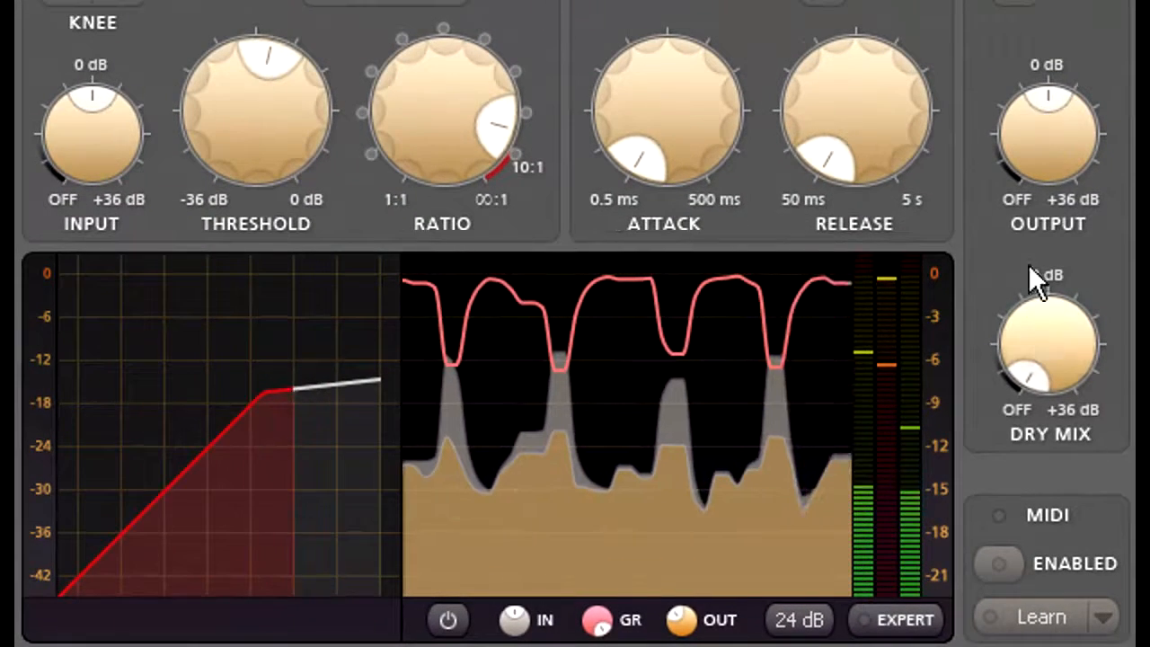
# Raise the output level slightly above 0 dB and, after trying both release extremes, set the release time to about 877 ms.
pyautogui.moveTo(1051, 149); pyautogui.dragTo(1051, 92)
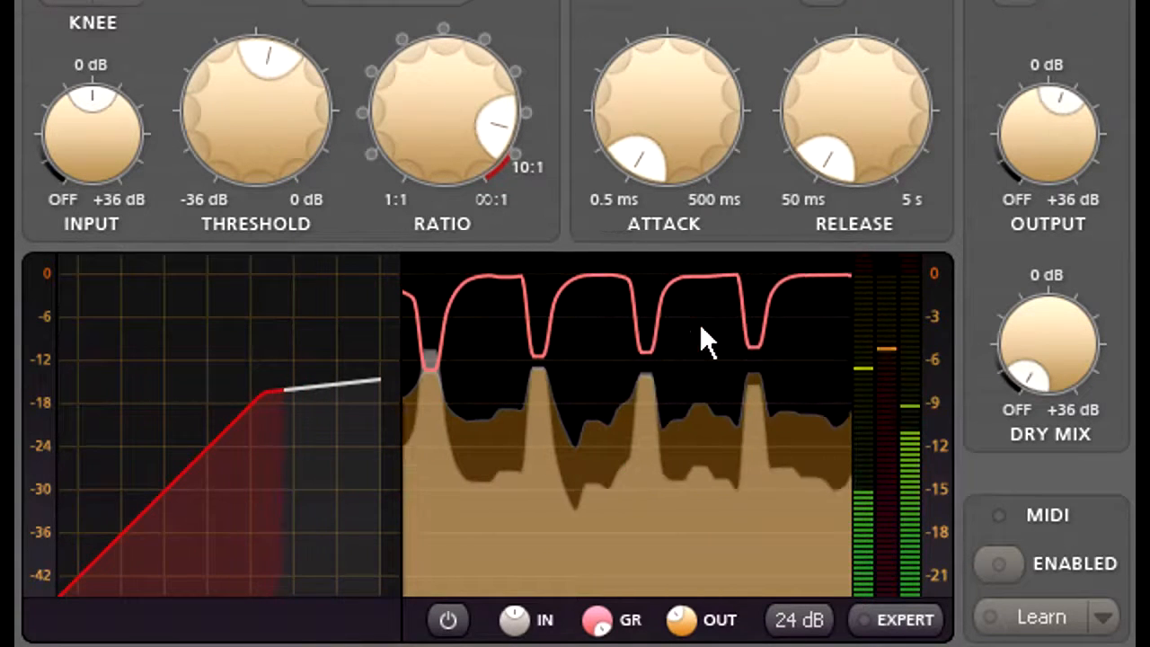
pyautogui.moveTo(836, 134); pyautogui.dragTo(881, 99)
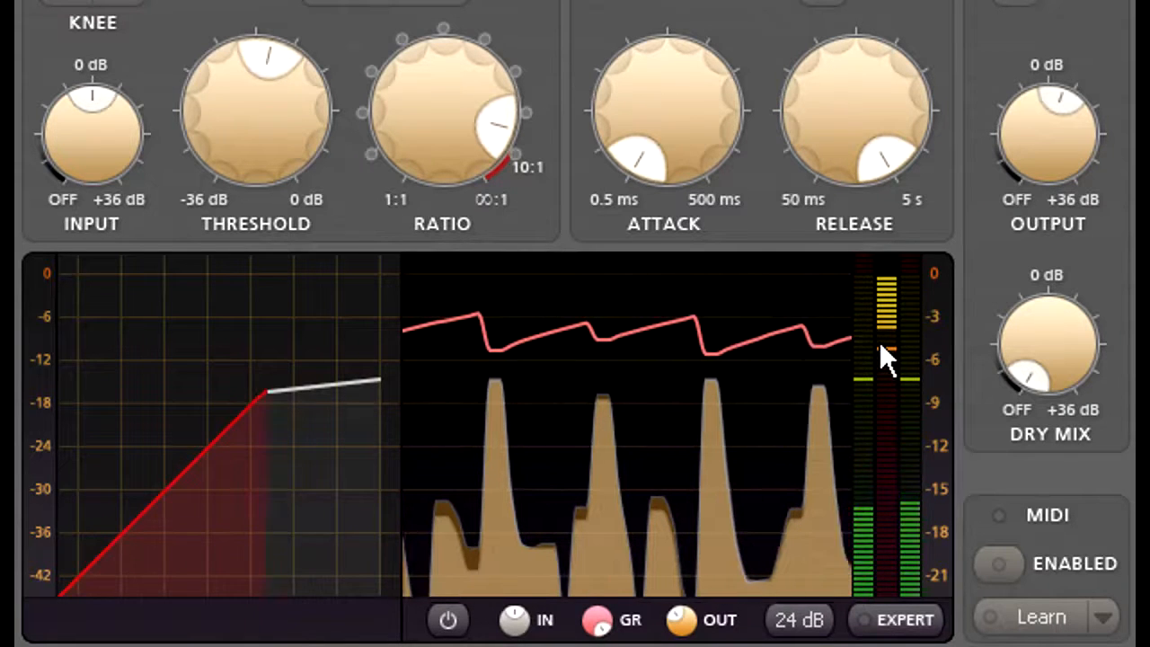
pyautogui.moveTo(857, 94)
pyautogui.moveTo(857, 93); pyautogui.dragTo(859, 606)
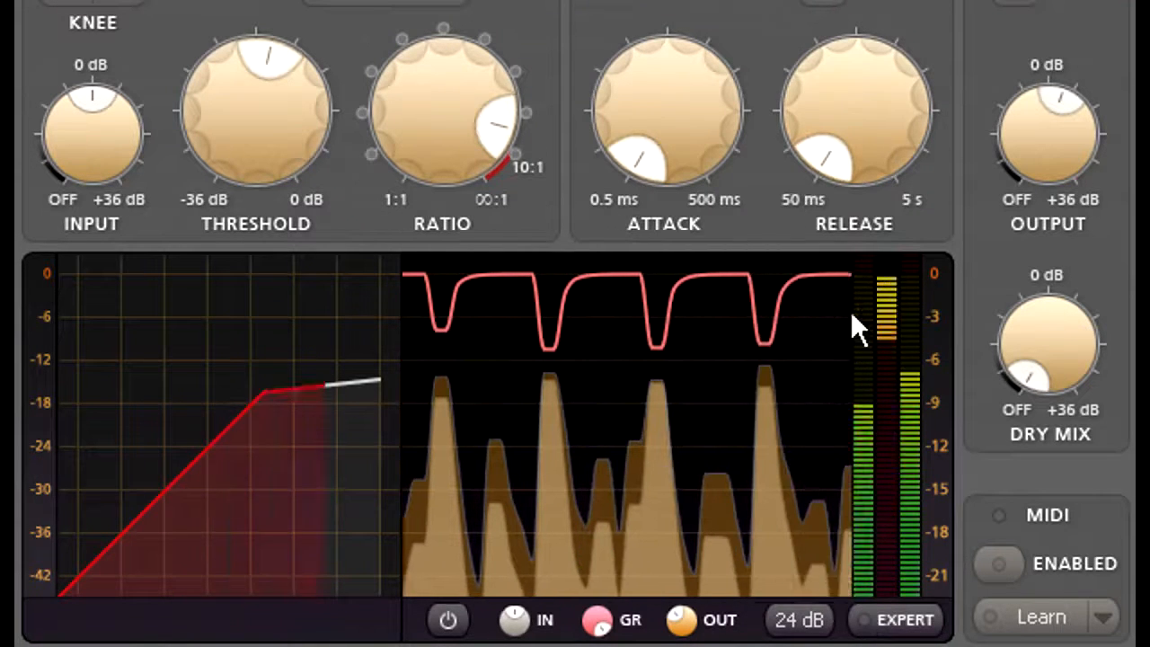
pyautogui.moveTo(885, 145); pyautogui.dragTo(891, 0)
pyautogui.moveTo(856, 112); pyautogui.dragTo(858, 140)
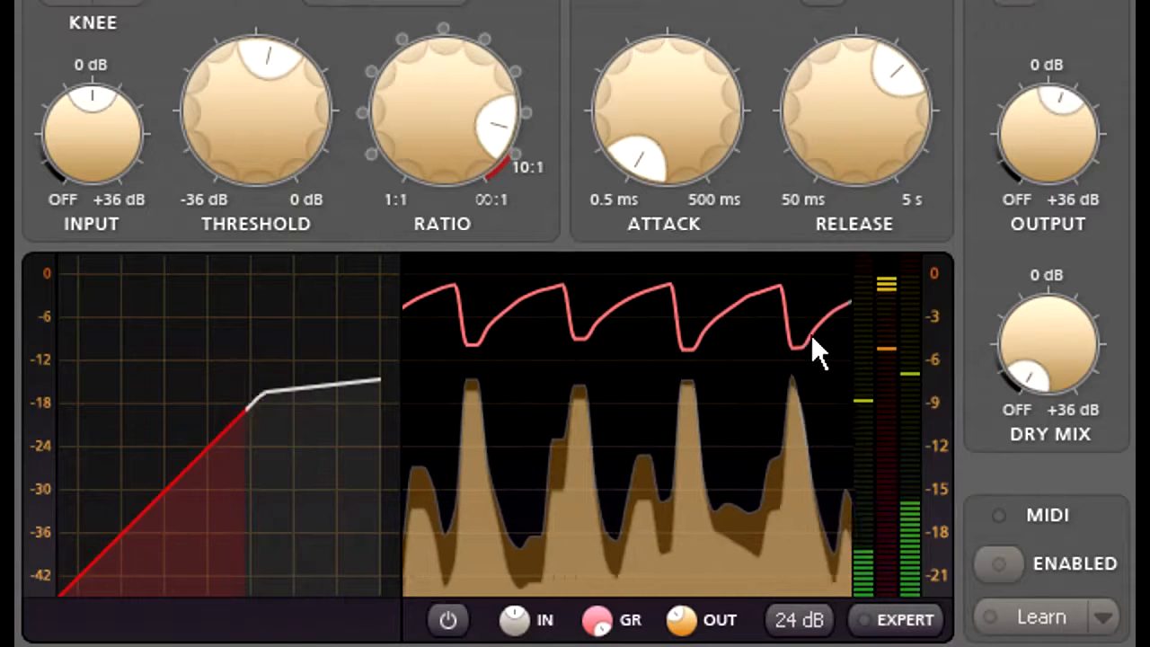
pyautogui.moveTo(868, 168)
pyautogui.mouseDown()
pyautogui.moveTo(848, 139)
pyautogui.moveTo(849, 163)
pyautogui.mouseUp()
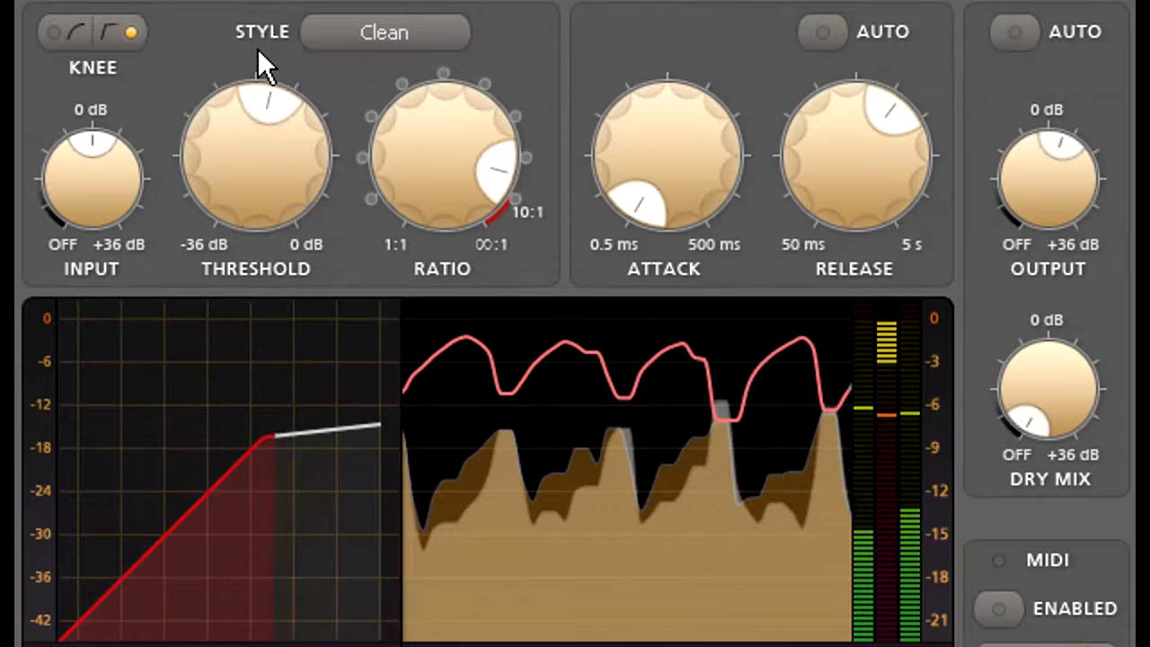
# Switch the compression style to Classic and shorten the release time slightly.
pyautogui.click(440, 33)
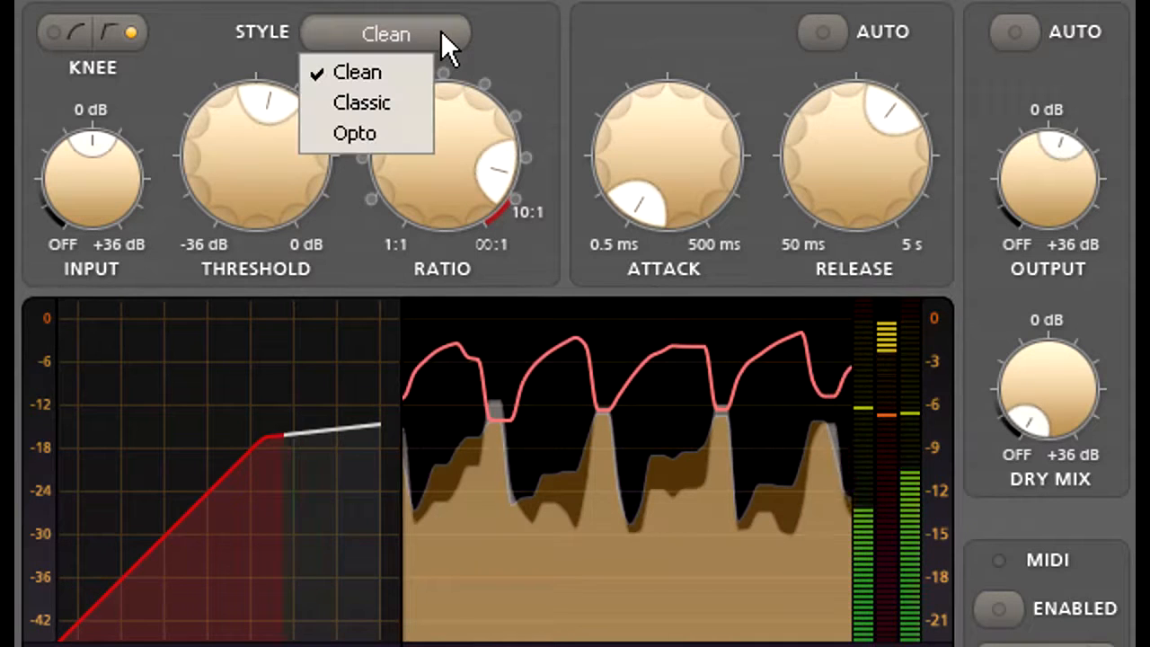
pyautogui.click(417, 106)
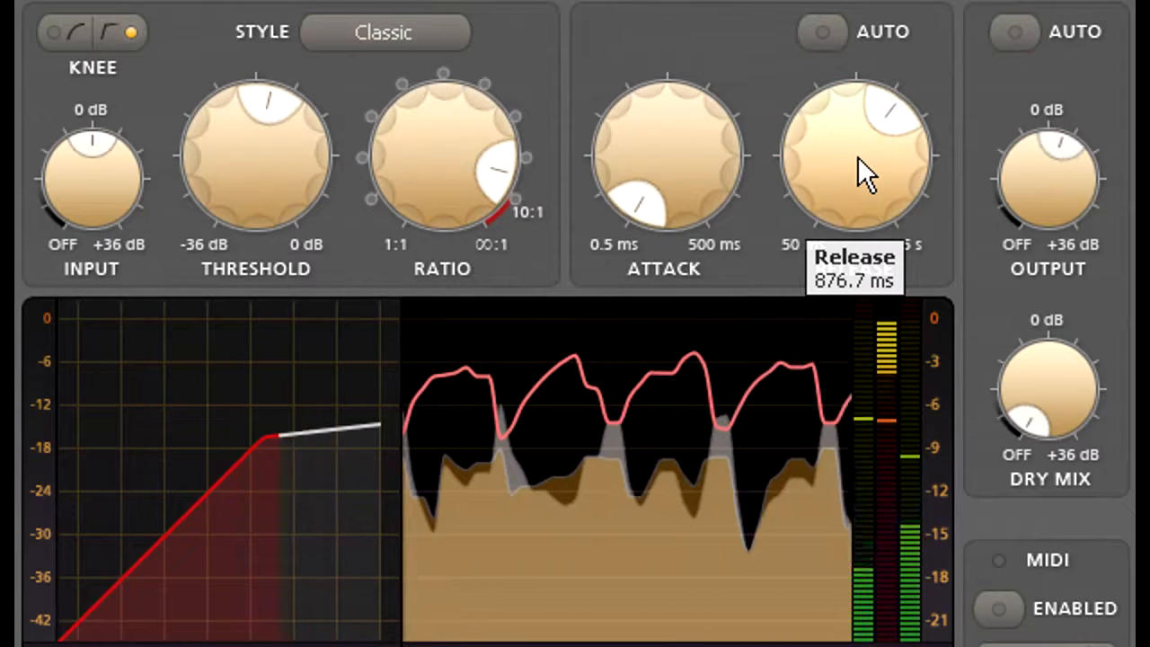
pyautogui.moveTo(857, 156); pyautogui.dragTo(853, 181)
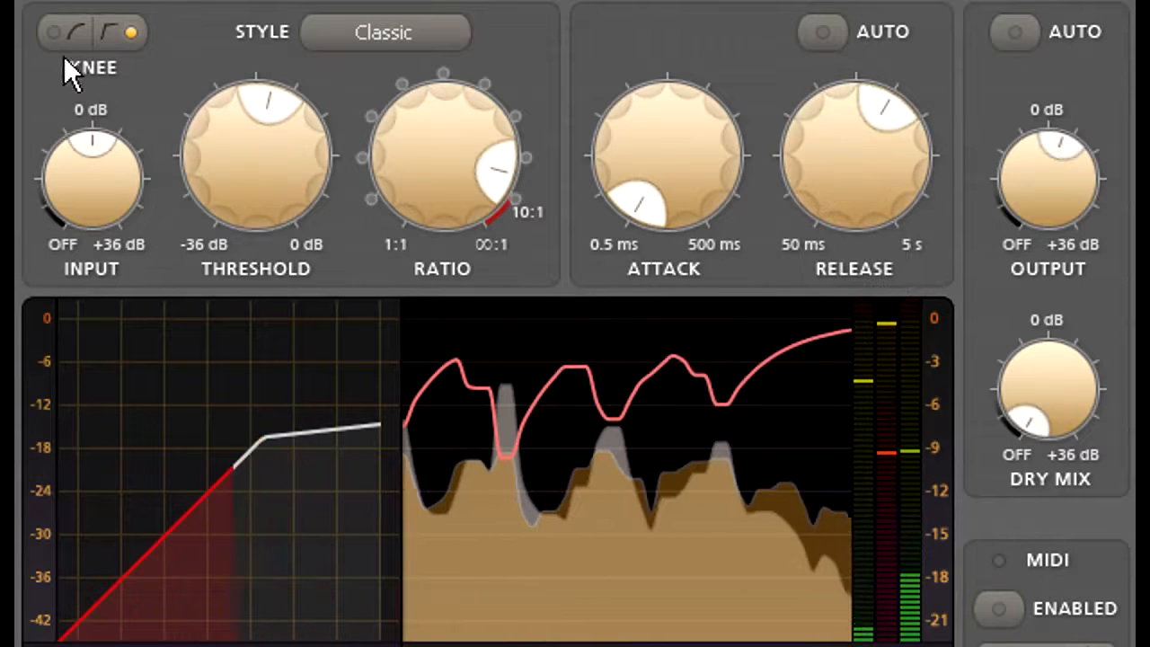
# Enable the soft knee and turn on auto release with its speed around the middle between fast and slow.
pyautogui.click(75, 29)
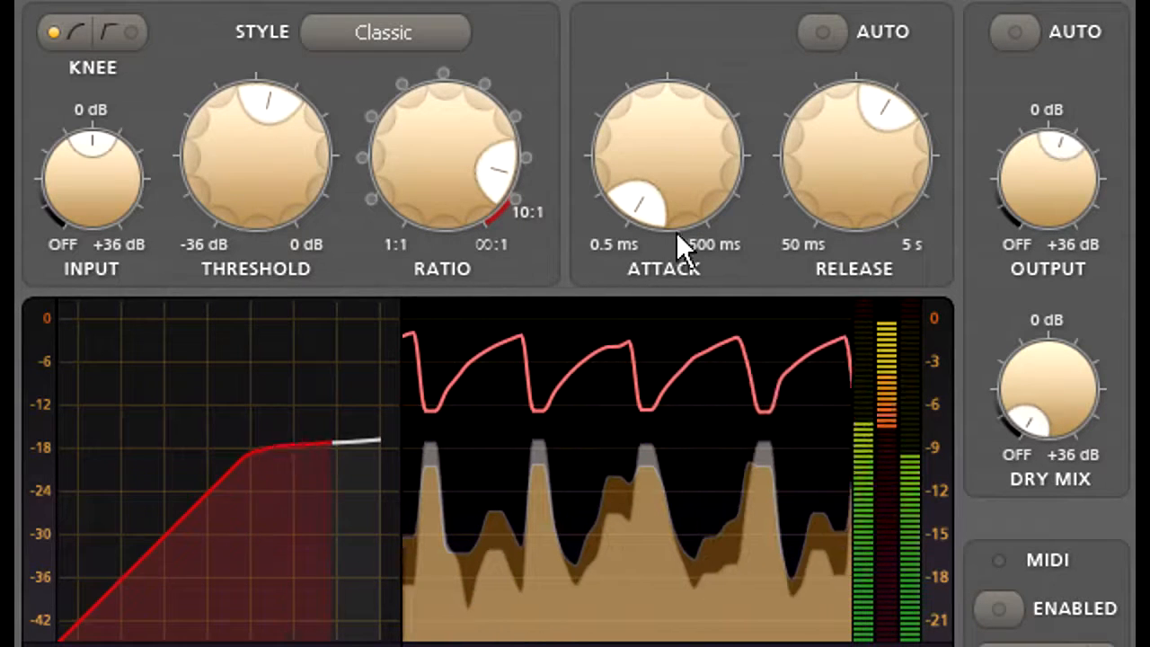
pyautogui.click(821, 36)
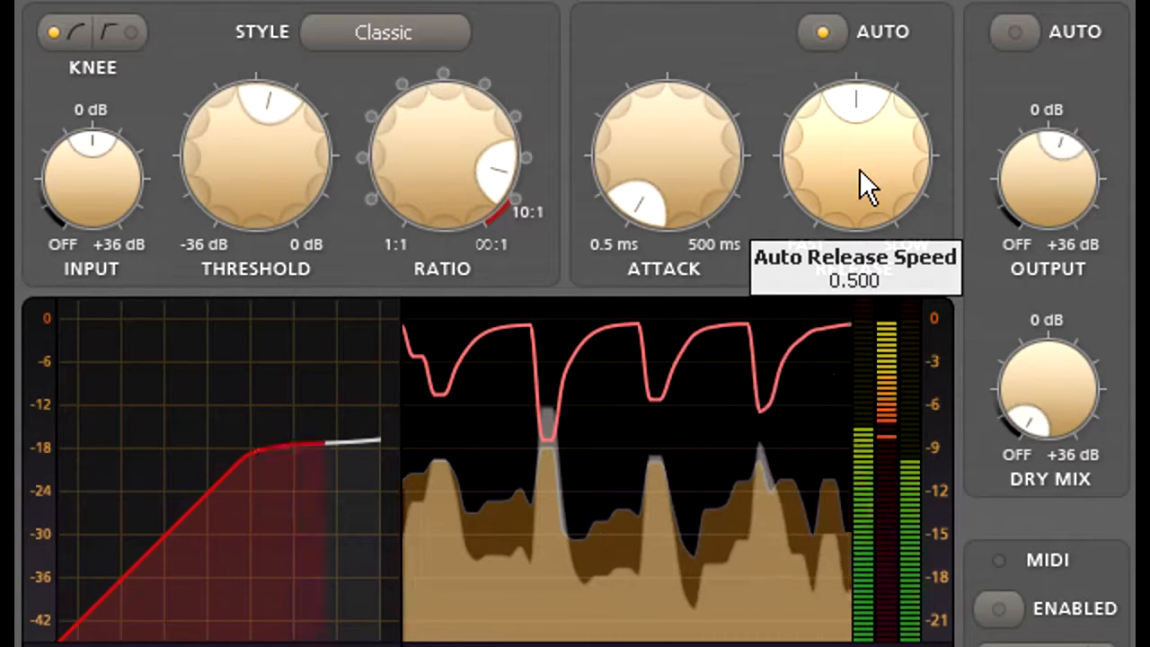
pyautogui.moveTo(859, 169); pyautogui.dragTo(861, 226)
# Try the maximum 500 ms attack, set the attack to the middle of its range, and copy the settings to the other A/B state.
pyautogui.moveTo(680, 158); pyautogui.dragTo(680, 49)
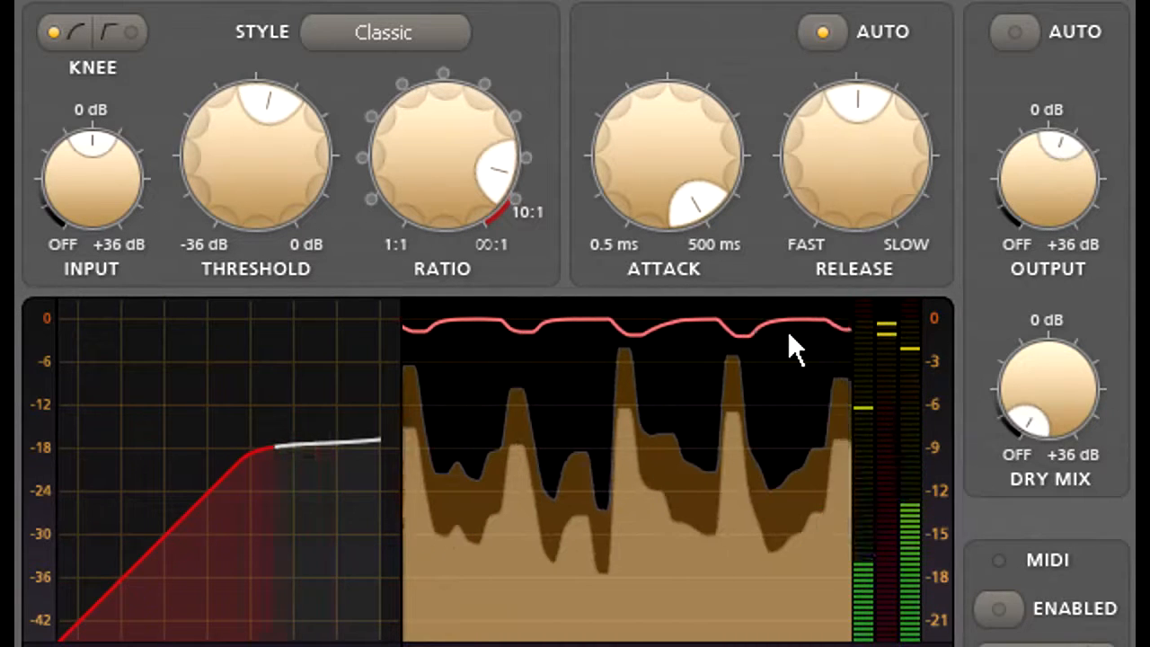
pyautogui.moveTo(672, 144); pyautogui.dragTo(669, 381)
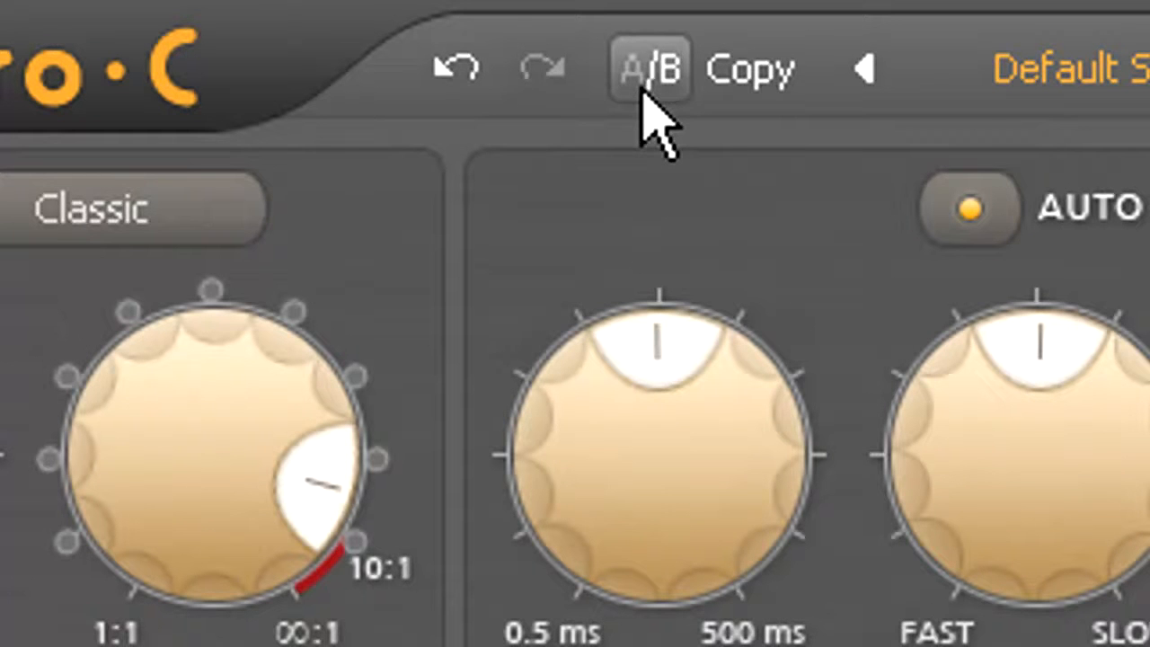
pyautogui.click(738, 82)
# Lower the attack to about 0.5 ms in the current state and switch between the A and B states to compare them.
pyautogui.moveTo(670, 460)
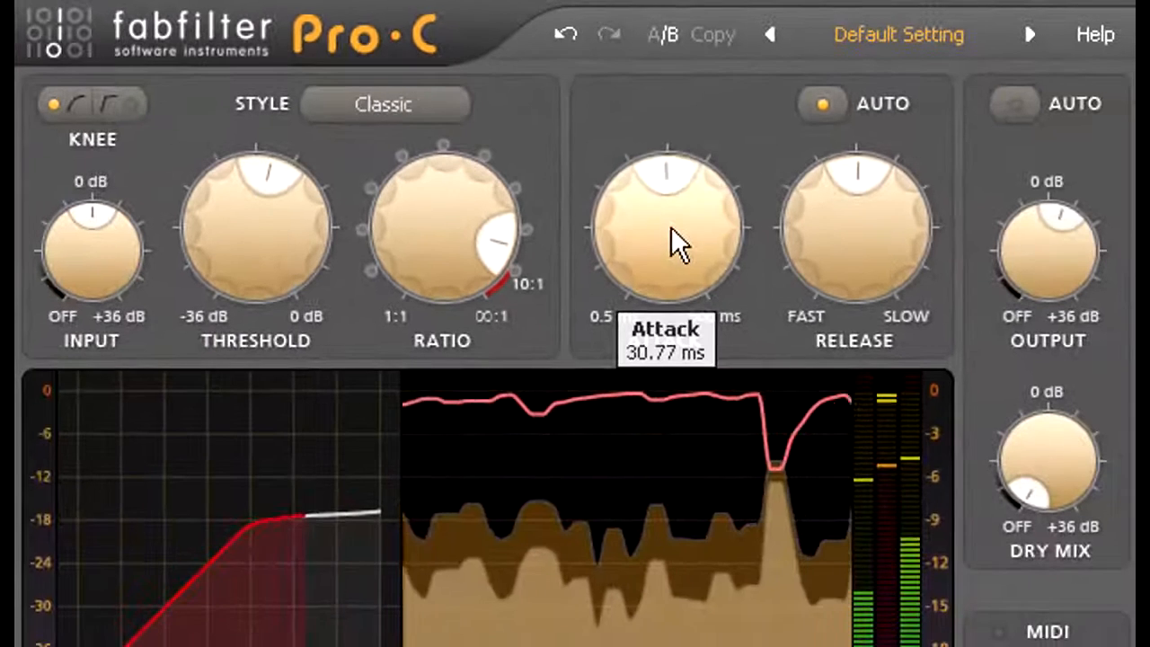
pyautogui.moveTo(671, 229); pyautogui.dragTo(674, 463)
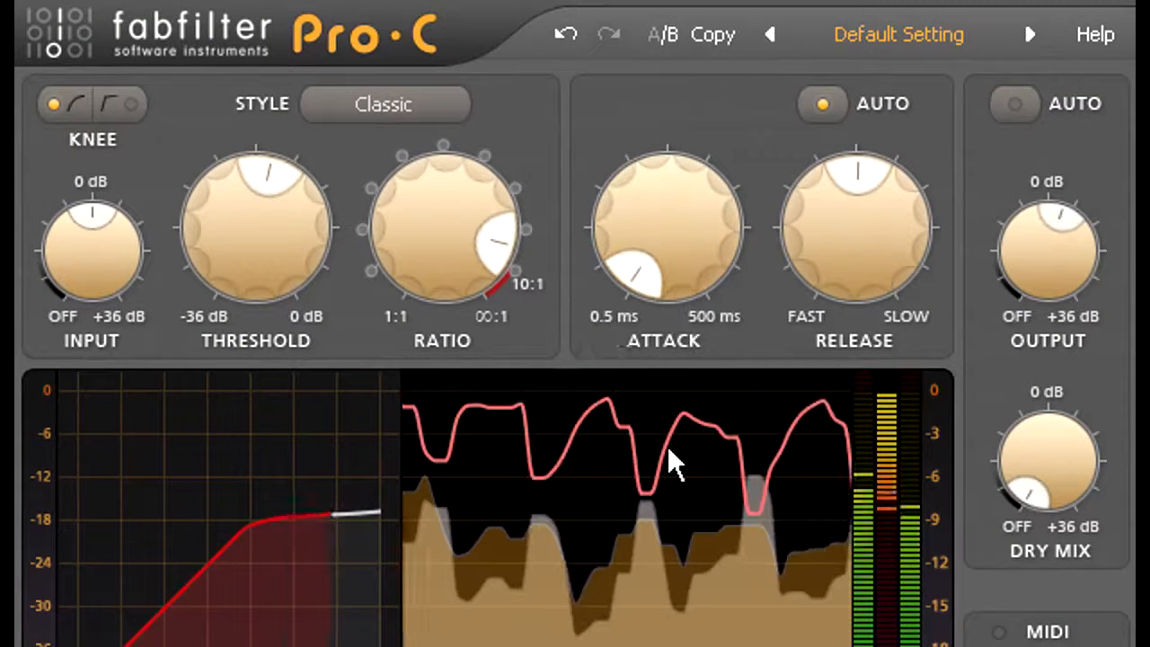
pyautogui.click(666, 38)
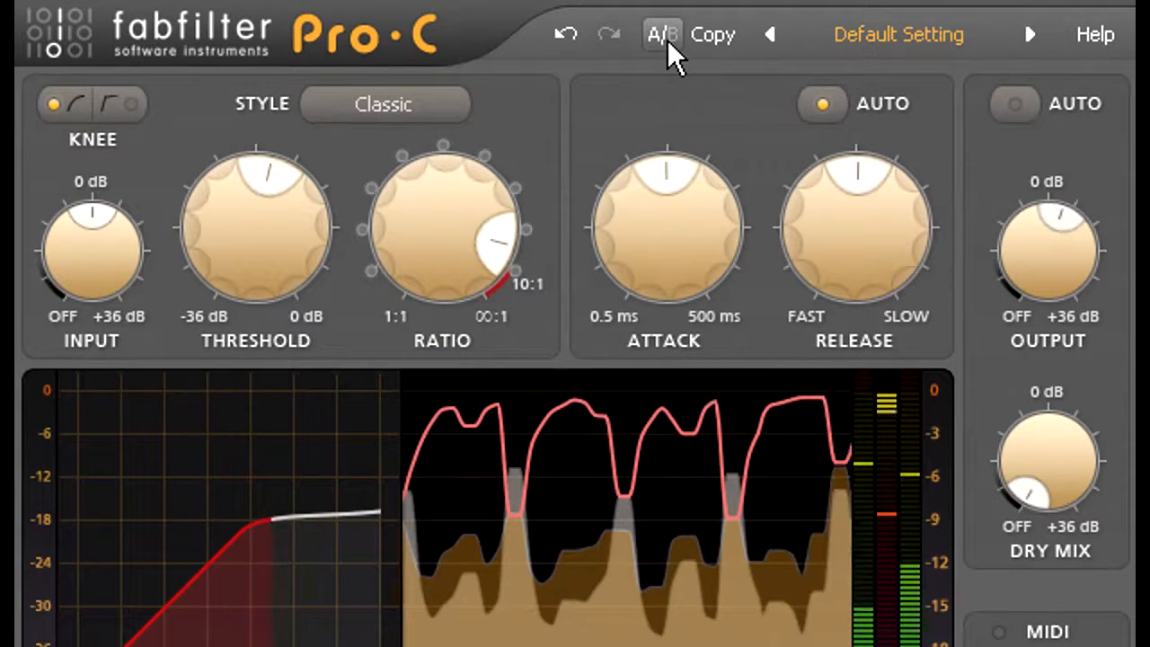
pyautogui.click(667, 38)
pyautogui.click(667, 37)
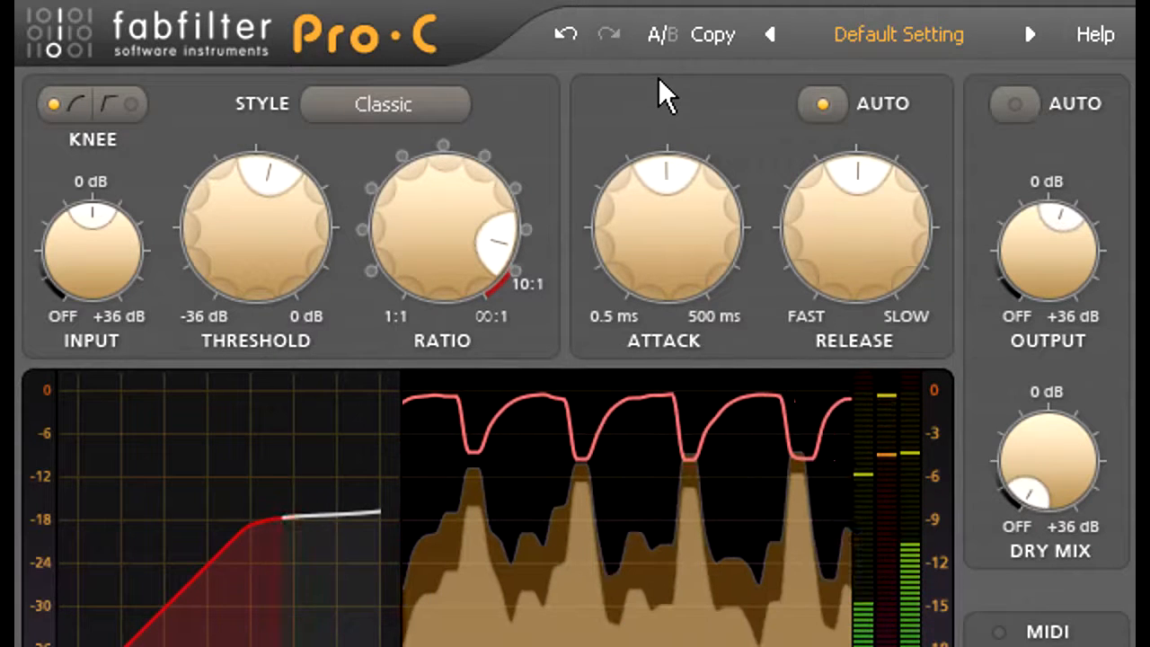
# Try shorter attack times, including 8.74 ms, and set the attack slightly above the middle of its range.
pyautogui.moveTo(662, 211); pyautogui.dragTo(663, 302)
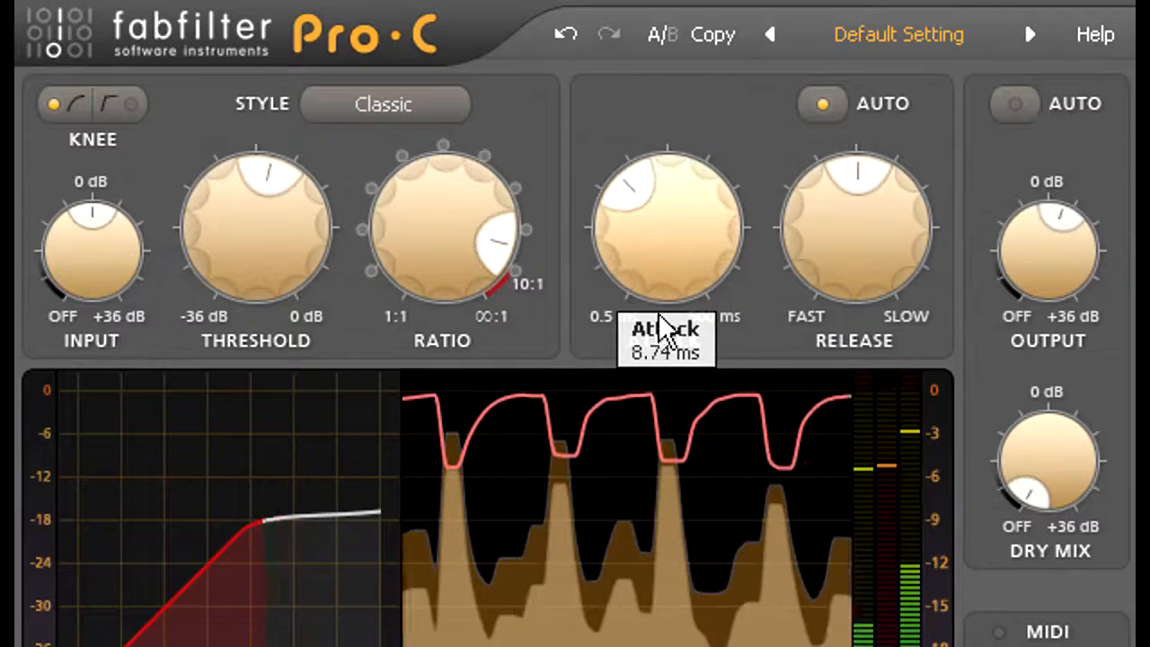
pyautogui.moveTo(664, 262); pyautogui.dragTo(665, 235)
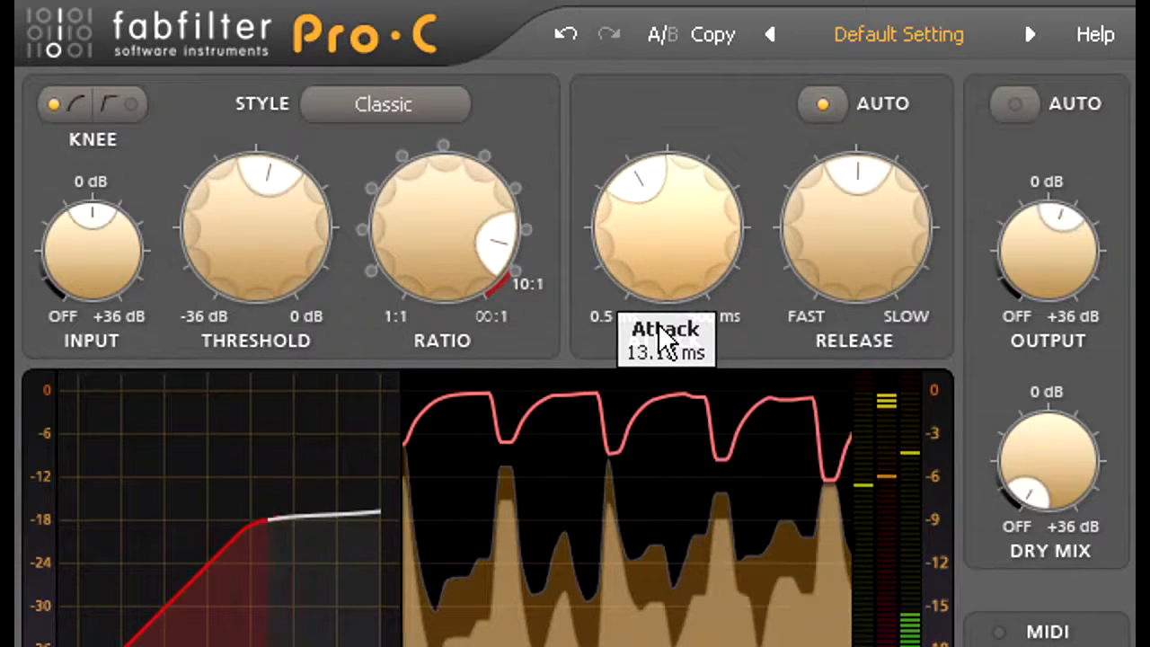
pyautogui.moveTo(661, 313); pyautogui.dragTo(660, 235)
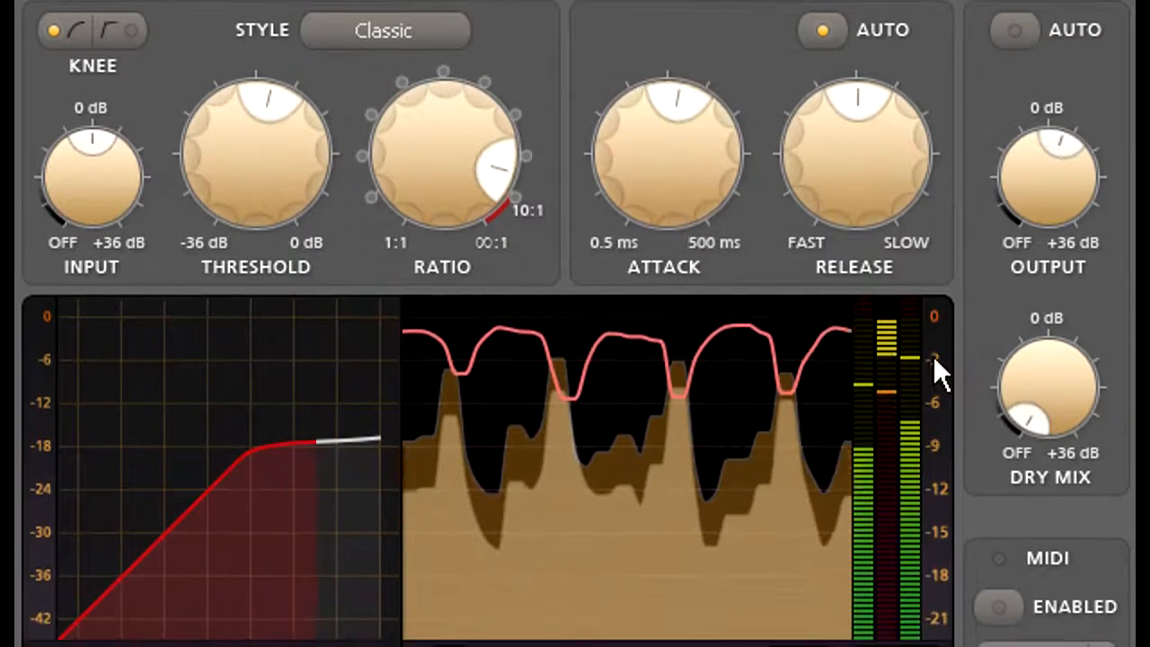
# Lower the output level to 3.09 dB and make the auto release slightly faster.
pyautogui.moveTo(1031, 186); pyautogui.dragTo(1032, 208)
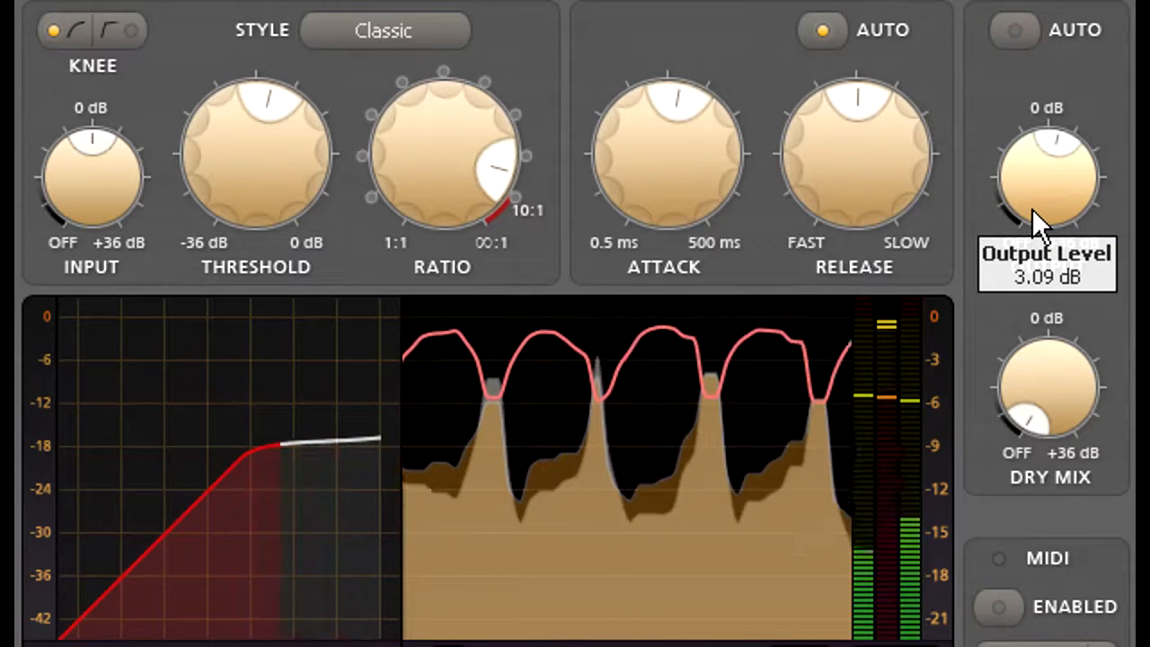
pyautogui.moveTo(1032, 208); pyautogui.dragTo(1032, 209)
pyautogui.moveTo(867, 212); pyautogui.dragTo(863, 229)
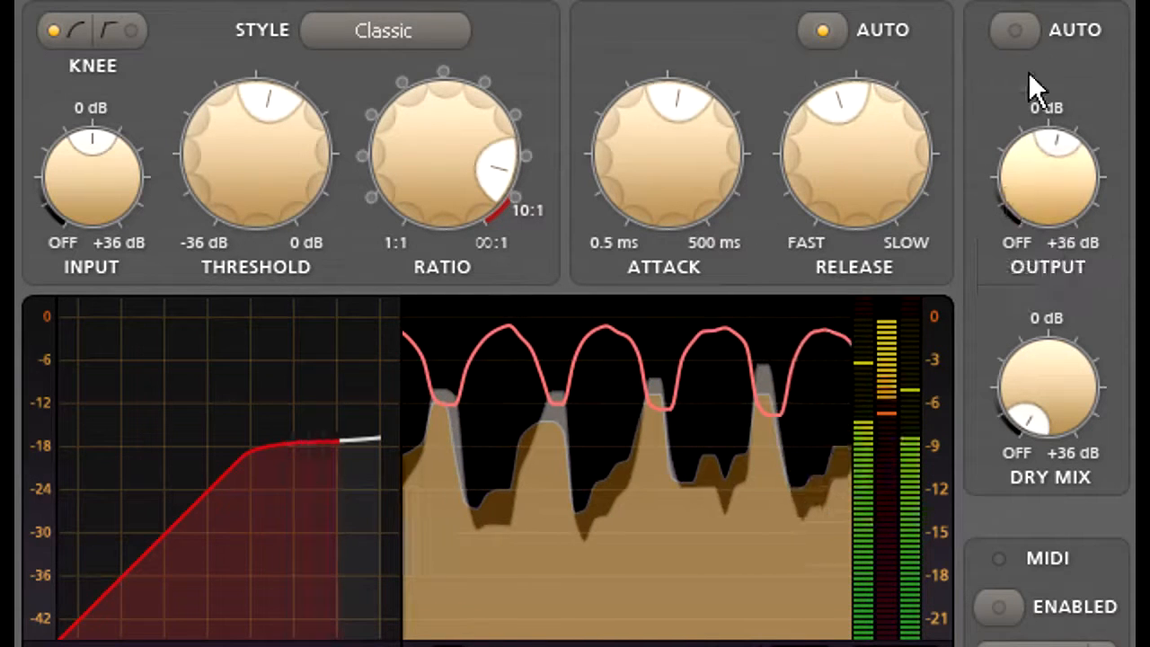
# Turn on automatic output gain and reset the output level to 0.00 dB.
pyautogui.click(1016, 30)
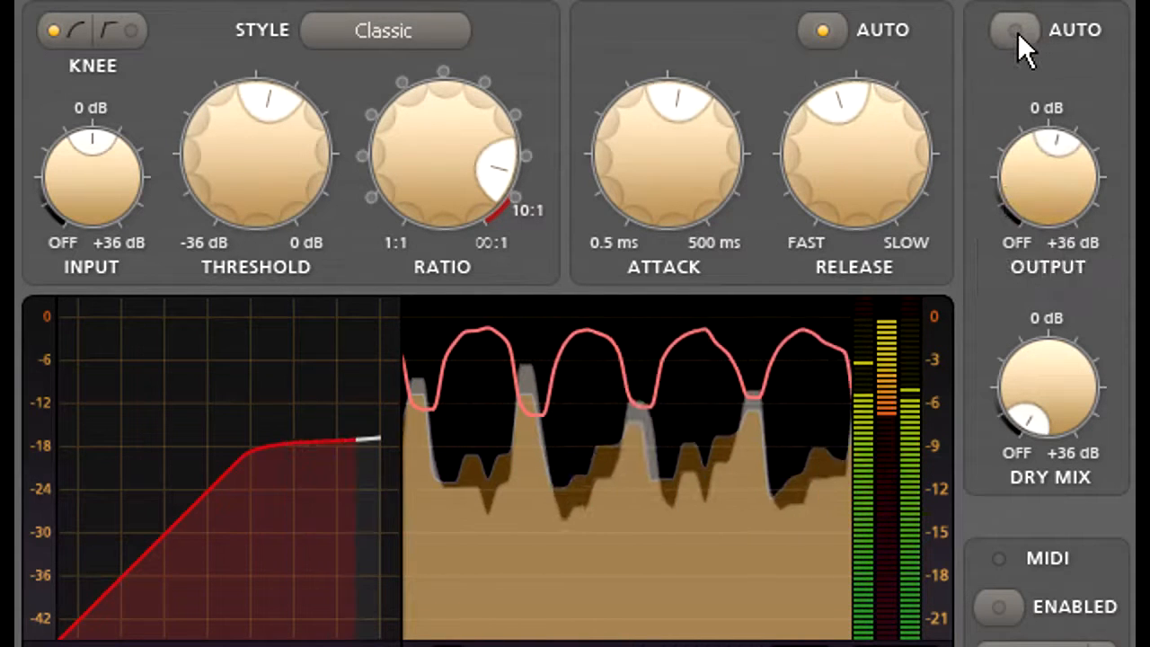
pyautogui.doubleClick(1057, 180)
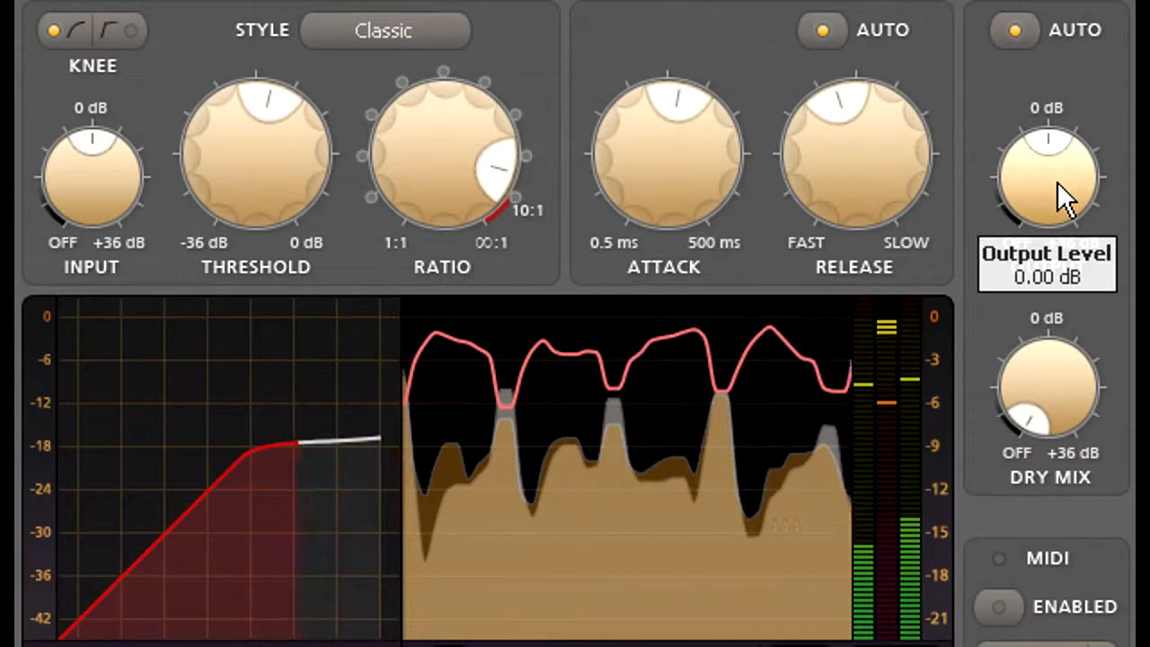
pyautogui.moveTo(1057, 182)
pyautogui.mouseDown()
pyautogui.moveTo(1057, 211)
pyautogui.moveTo(1058, 197)
pyautogui.mouseUp()
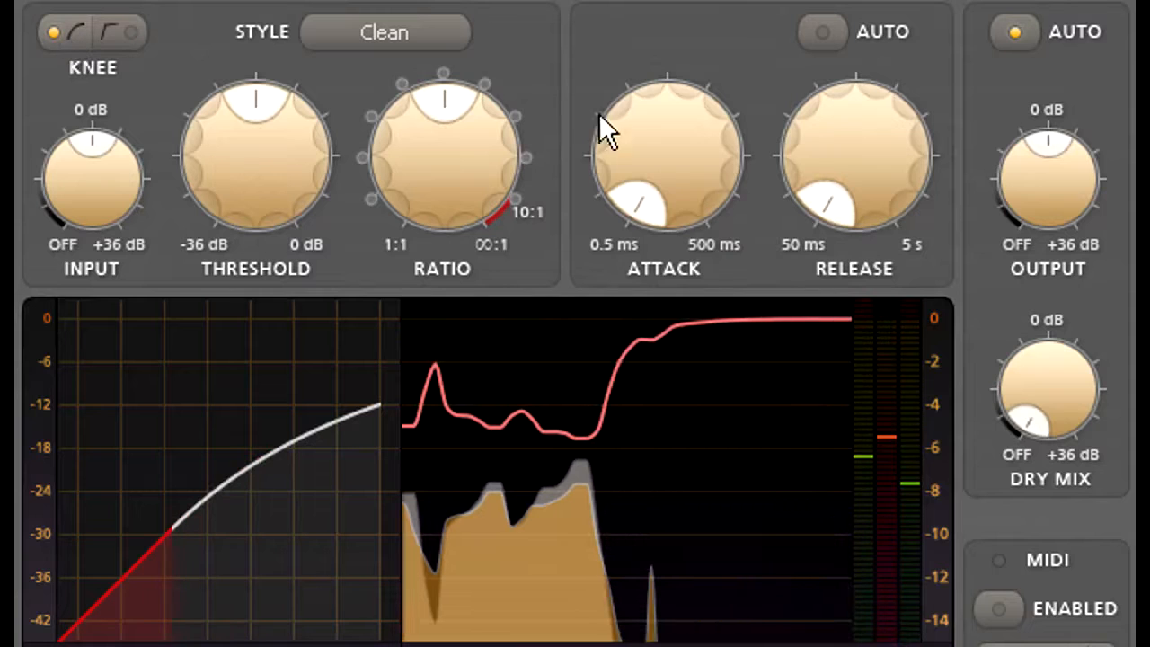
# Set the attack of the Clean-style compressor to 29.81 ms and toggle playback to hear the effect.
pyautogui.moveTo(659, 148)
pyautogui.moveTo(677, 147); pyautogui.dragTo(679, 0)
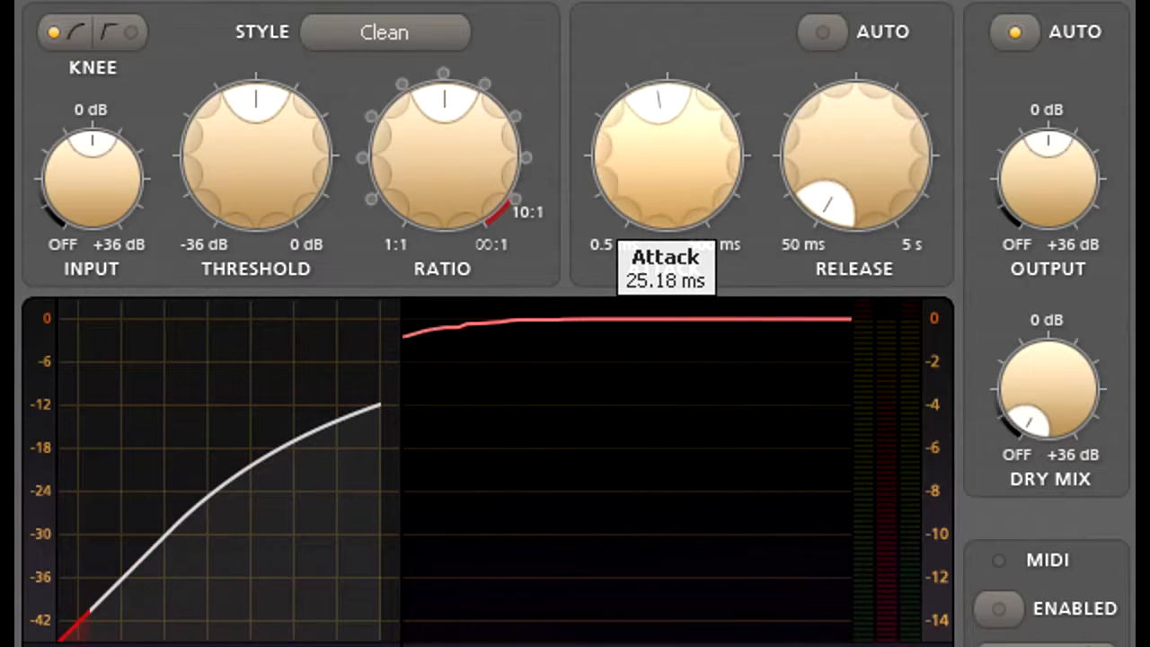
pyautogui.moveTo(691, 160)
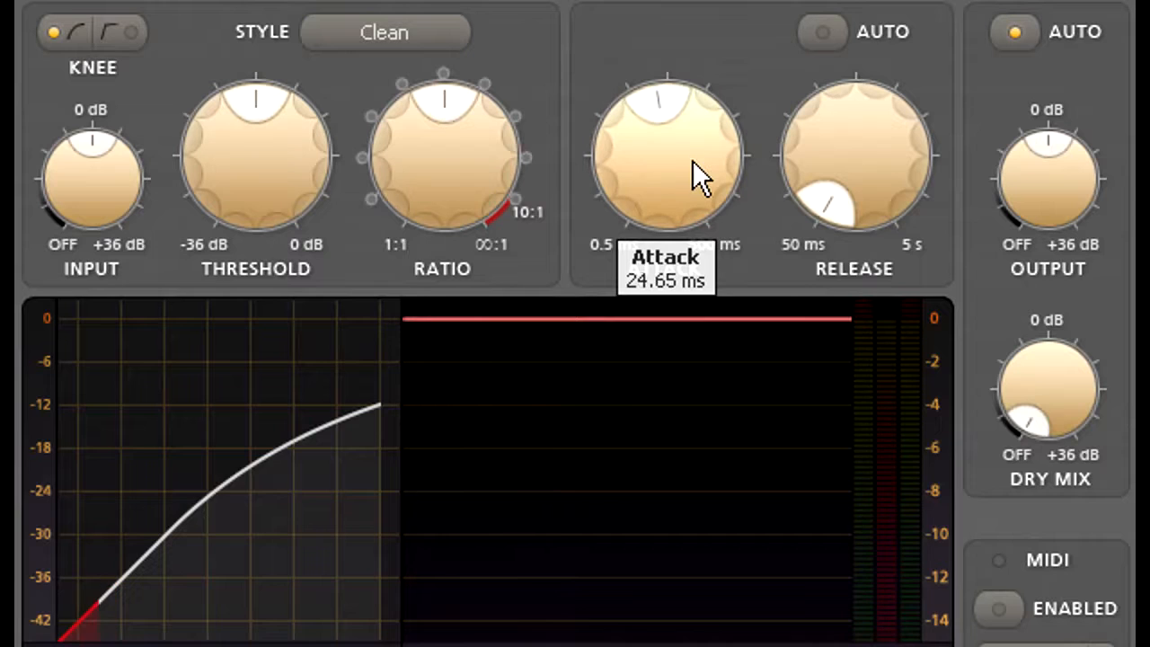
pyautogui.moveTo(683, 151); pyautogui.dragTo(683, 121)
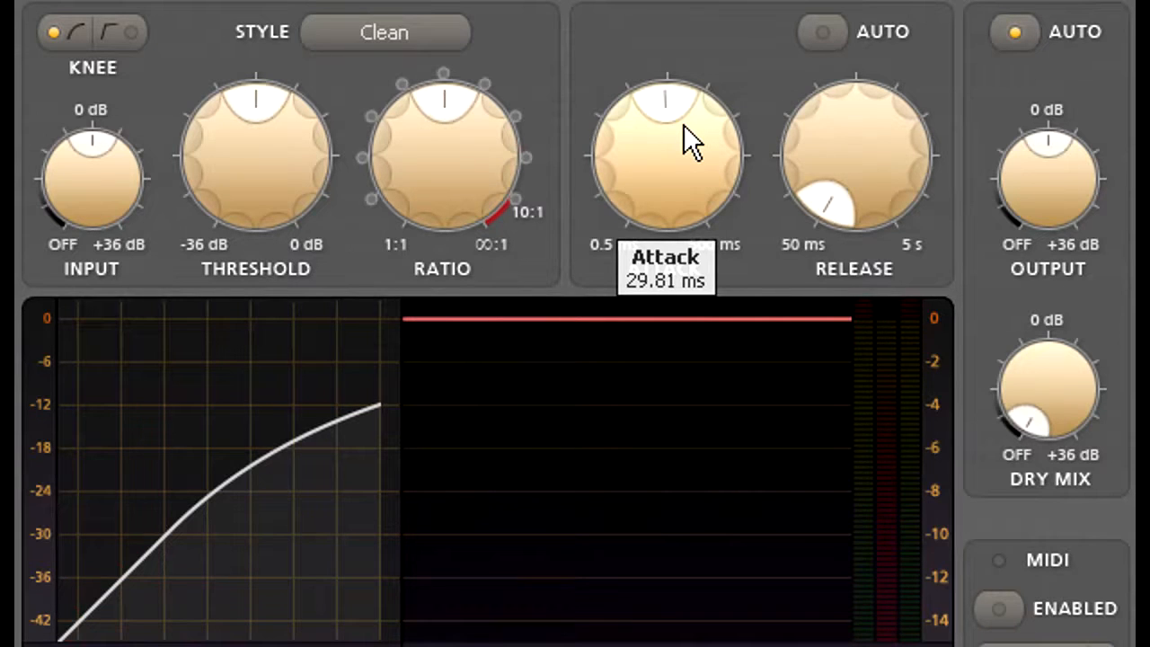
pyautogui.press('space')
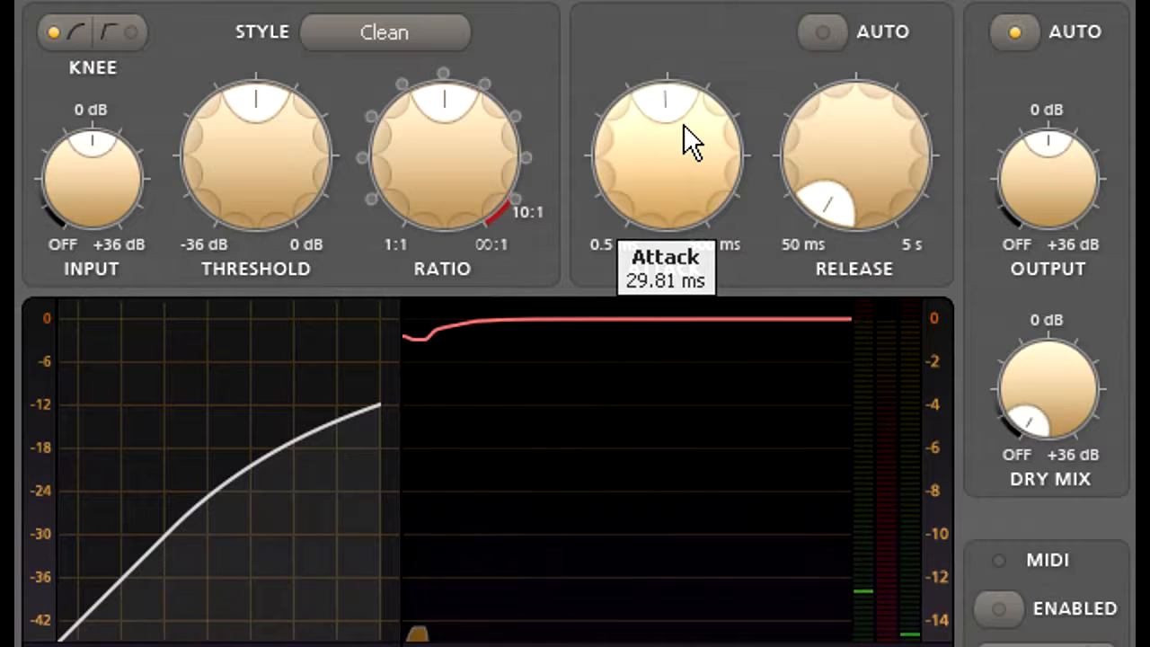
# Lengthen the release to 154.3 ms and raise the compression ratio past 4.02:1, nudging the threshold slightly in between.
pyautogui.moveTo(866, 127); pyautogui.dragTo(850, 13)
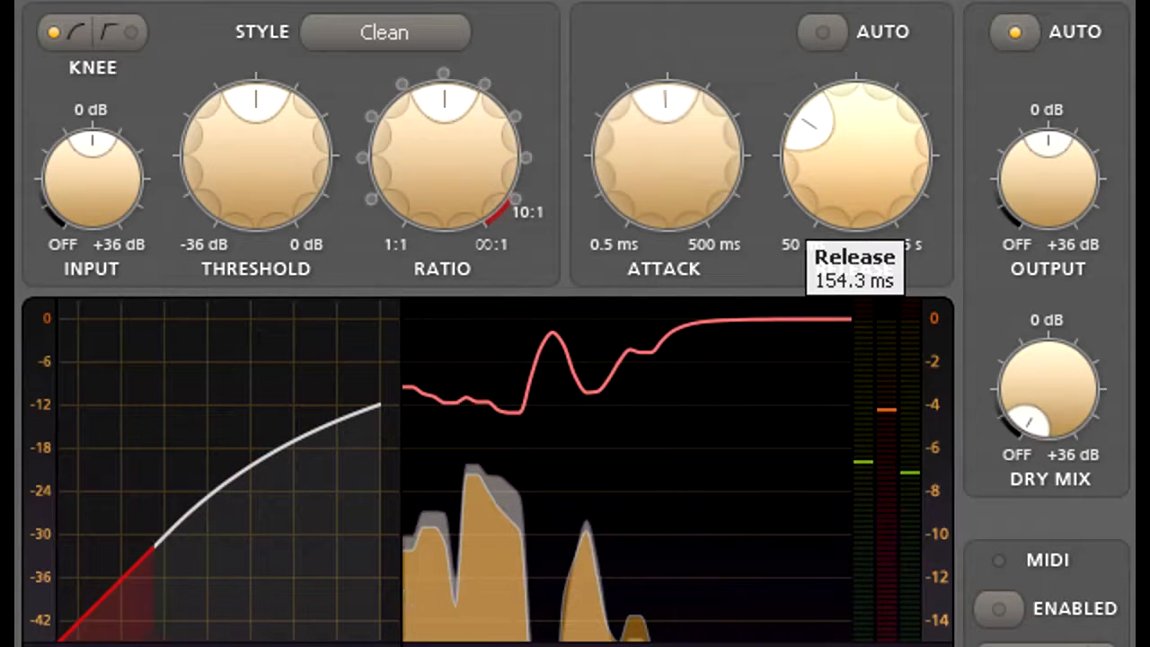
pyautogui.moveTo(442, 177); pyautogui.dragTo(433, 100)
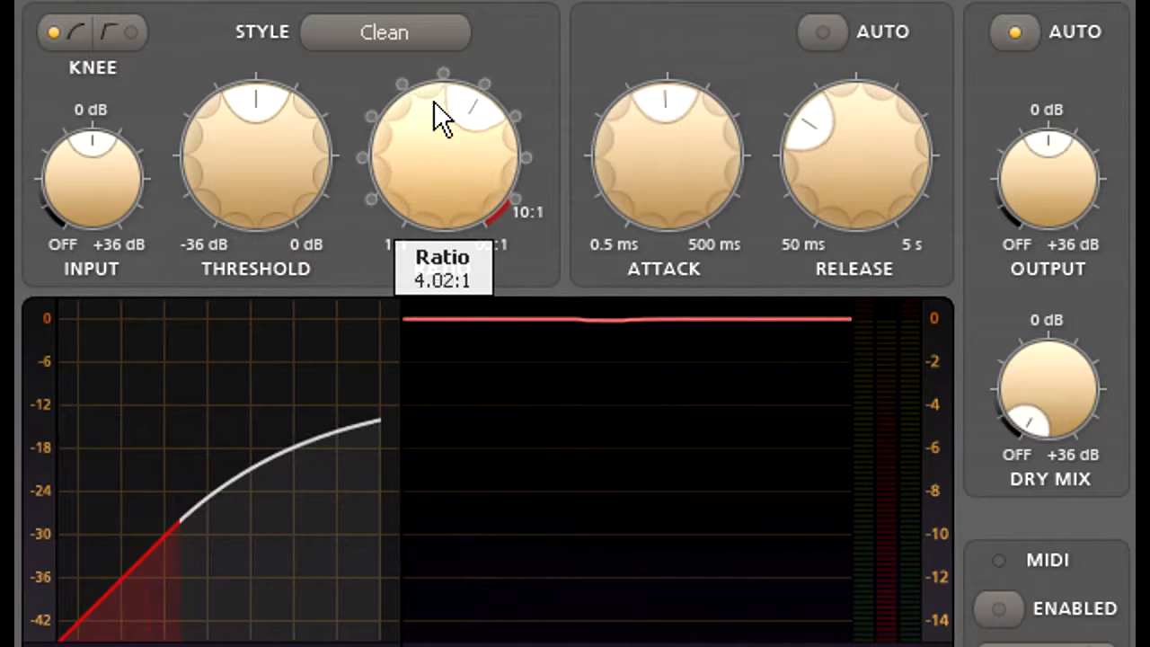
pyautogui.moveTo(244, 189)
pyautogui.mouseDown()
pyautogui.moveTo(245, 205)
pyautogui.moveTo(244, 178)
pyautogui.mouseUp()
pyautogui.moveTo(392, 158); pyautogui.dragTo(392, 110)
# Set the threshold to -16.171 dB and make small adjustments to the output level and release time.
pyautogui.moveTo(247, 164); pyautogui.dragTo(246, 103)
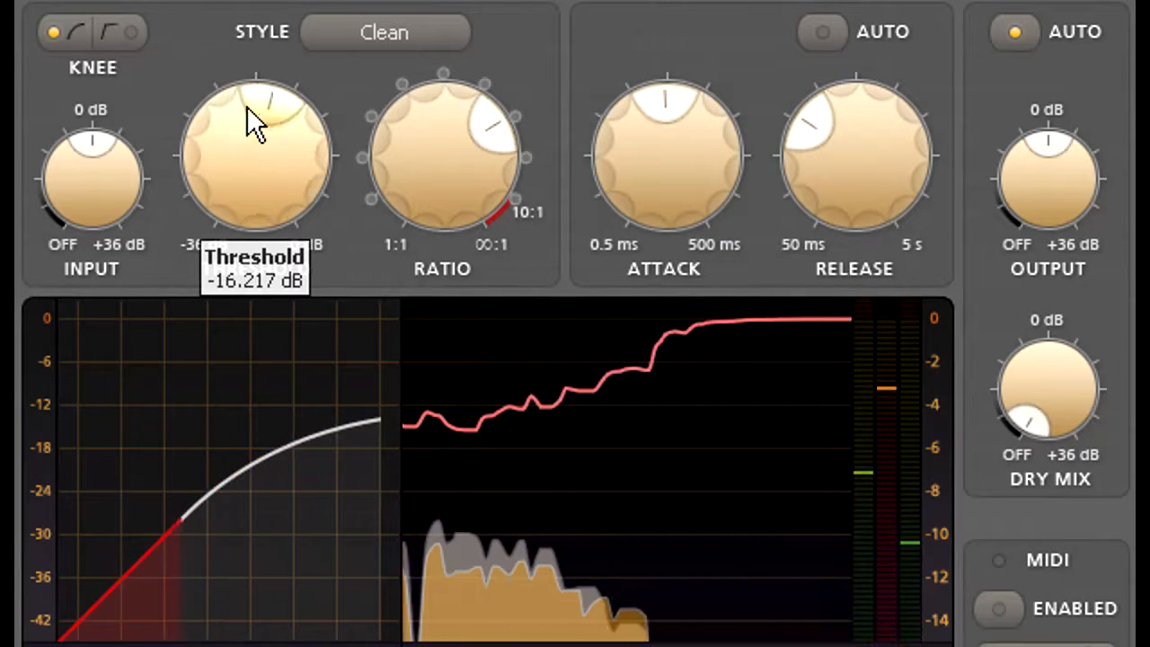
pyautogui.moveTo(246, 151); pyautogui.dragTo(246, 148)
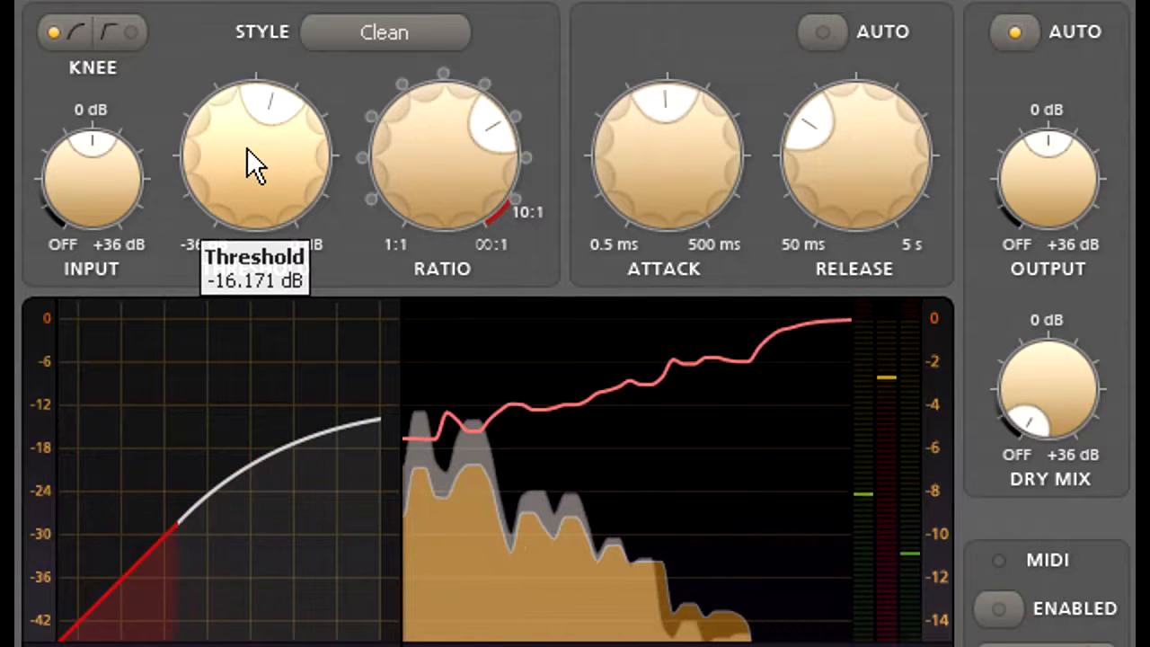
pyautogui.moveTo(1046, 171); pyautogui.dragTo(1043, 153)
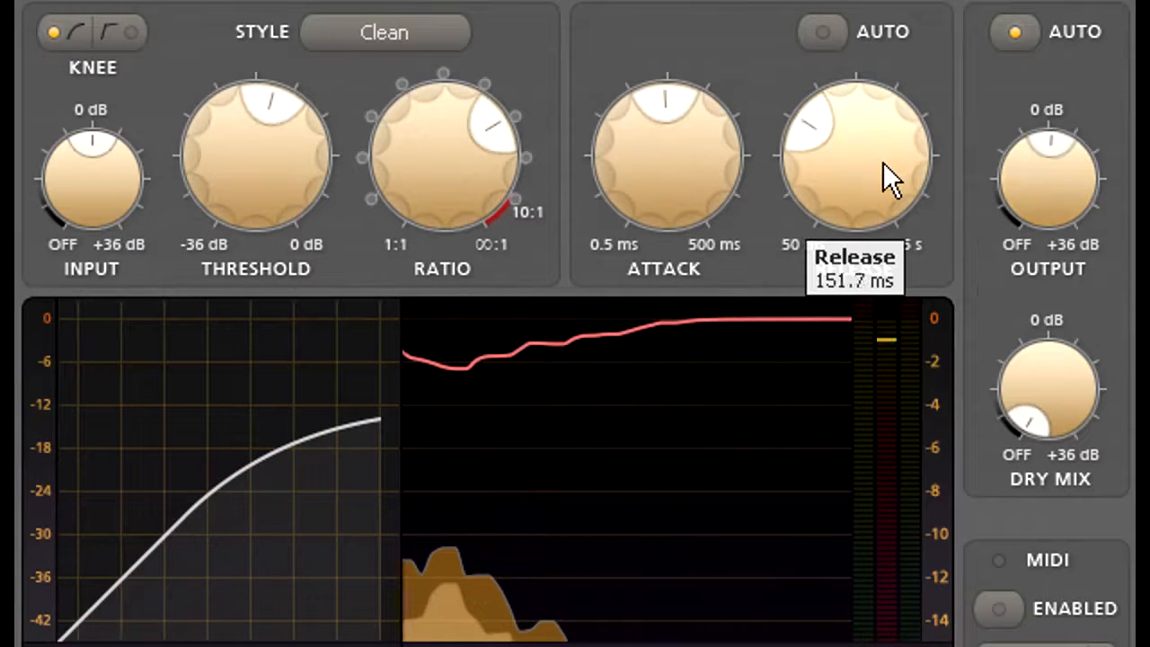
pyautogui.moveTo(882, 162); pyautogui.dragTo(883, 178)
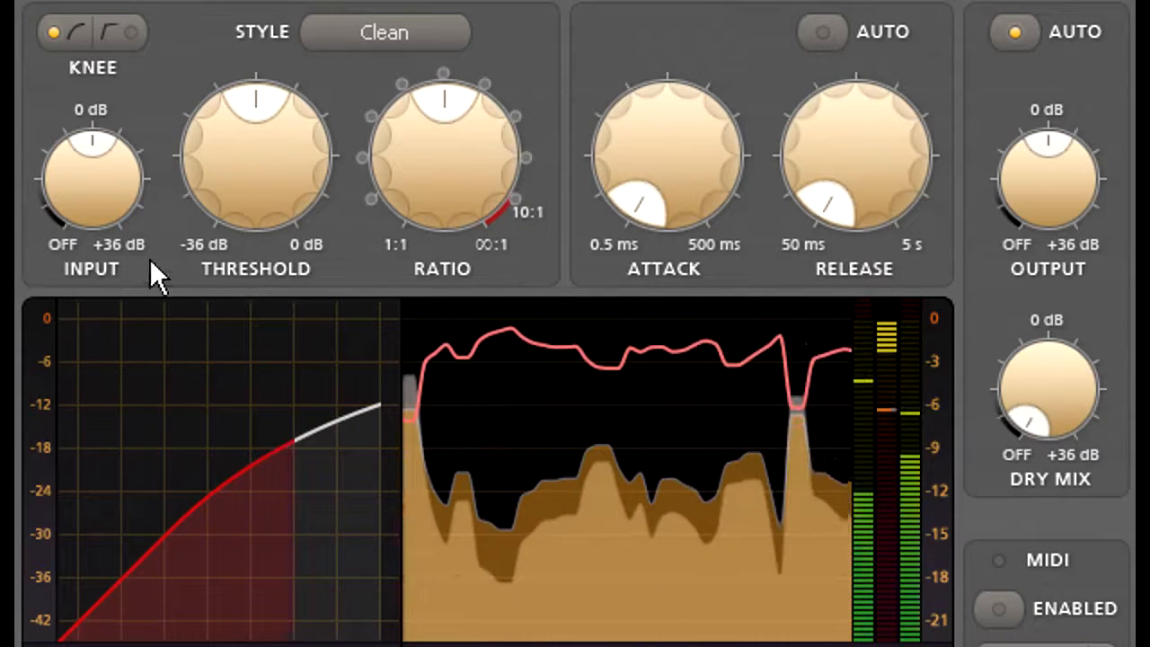
# Lower the threshold slightly below -22.742 dB and reduce the ratio to a gentler setting on the playing track.
pyautogui.moveTo(241, 174); pyautogui.dragTo(241, 209)
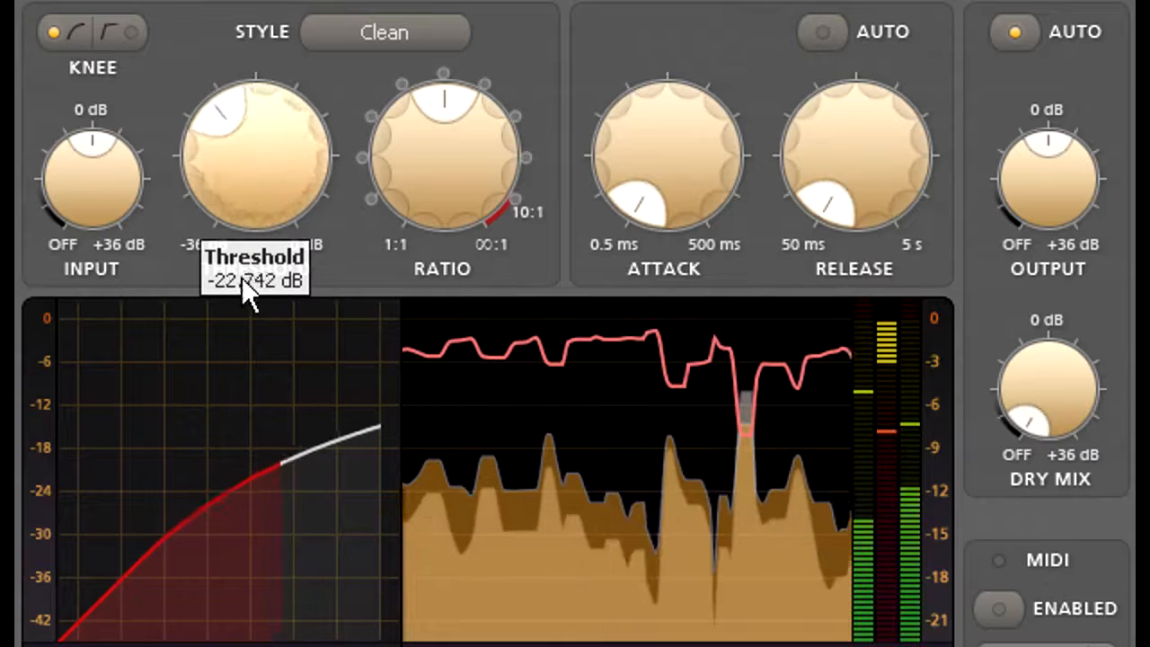
pyautogui.moveTo(241, 277); pyautogui.dragTo(272, 278)
pyautogui.moveTo(419, 158); pyautogui.dragTo(454, 185)
# Set a long attack well above the middle of its range and a near-minimum release of 50.1 ms.
pyautogui.moveTo(672, 162); pyautogui.dragTo(680, 0)
pyautogui.moveTo(864, 131); pyautogui.dragTo(859, 88)
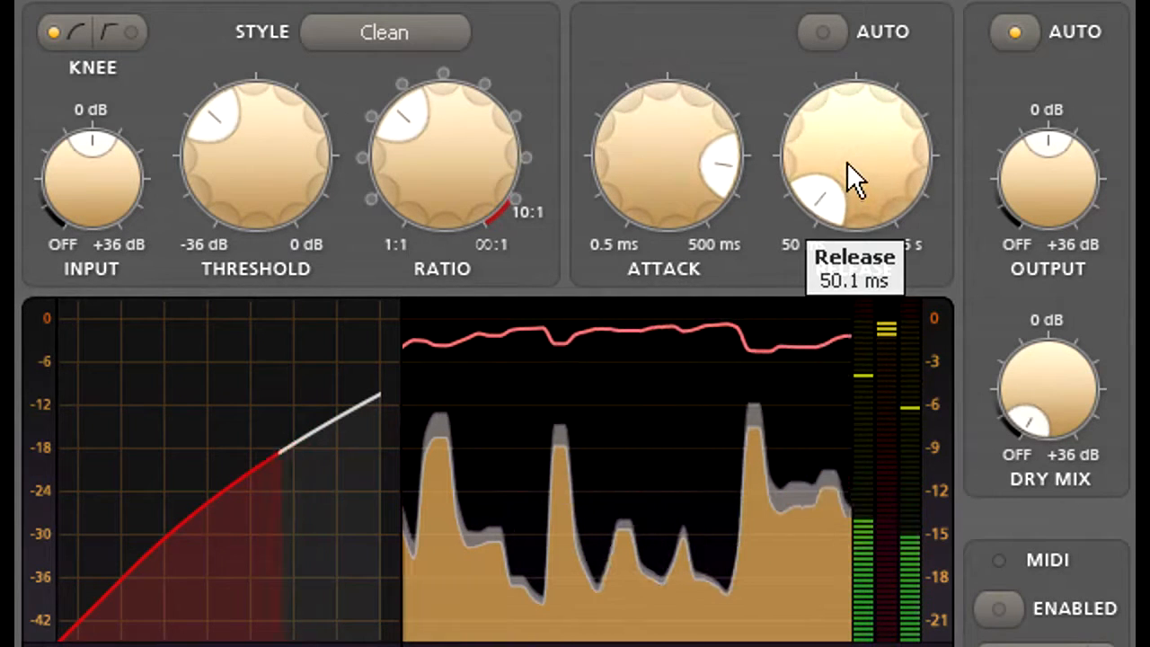
pyautogui.moveTo(688, 221); pyautogui.dragTo(657, 221)
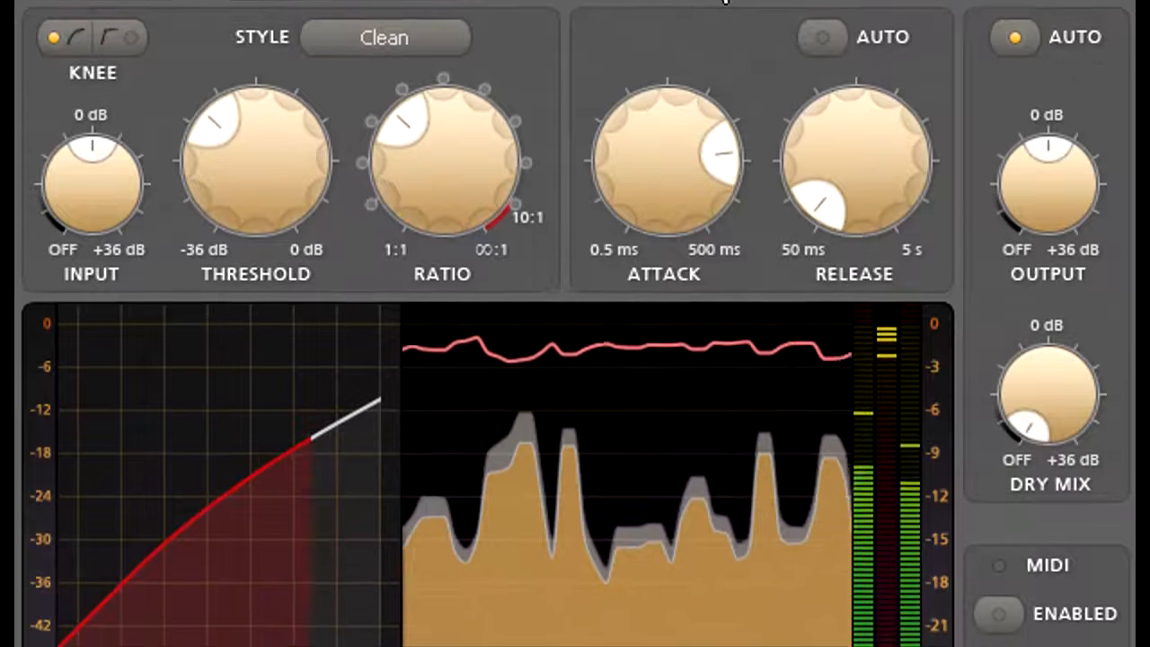
# Dial in heavy compression with a much lower threshold, a ratio just above mid-range, a near-minimum attack and a longer release.
pyautogui.moveTo(264, 161); pyautogui.dragTo(263, 233)
pyautogui.moveTo(438, 157); pyautogui.dragTo(436, 19)
pyautogui.moveTo(264, 158); pyautogui.dragTo(264, 198)
pyautogui.moveTo(668, 150); pyautogui.dragTo(667, 474)
pyautogui.moveTo(866, 208); pyautogui.dragTo(863, 36)
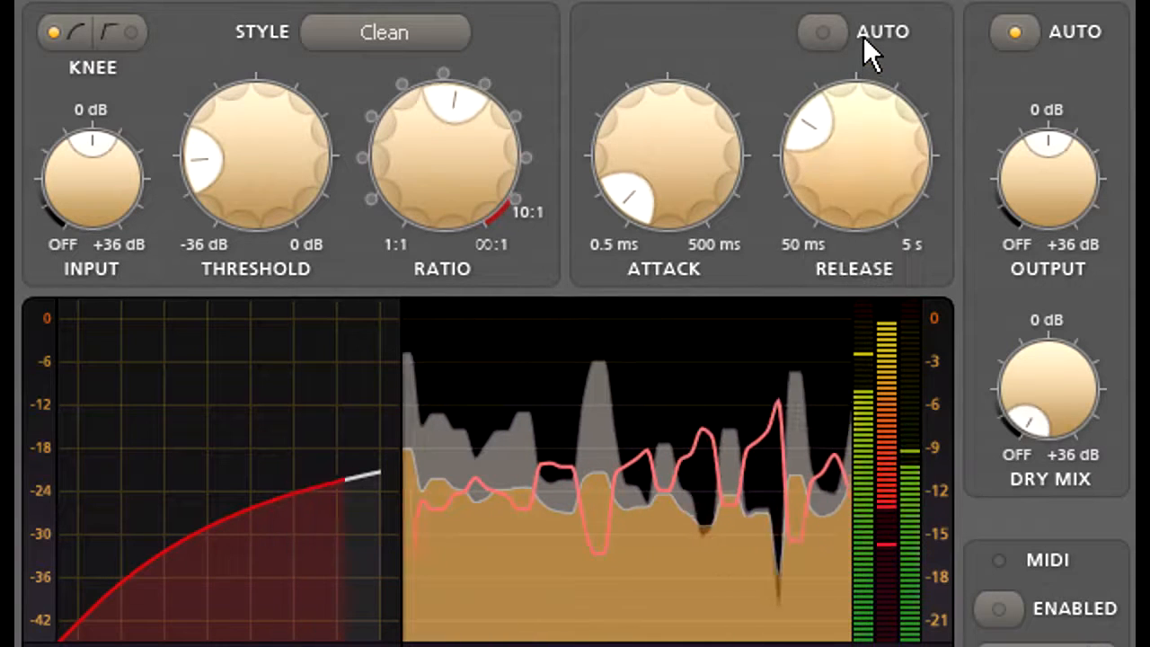
# Turn off automatic output gain and blend in the uncompressed signal by raising the dry mix to just below 0 dB.
pyautogui.click(1017, 32)
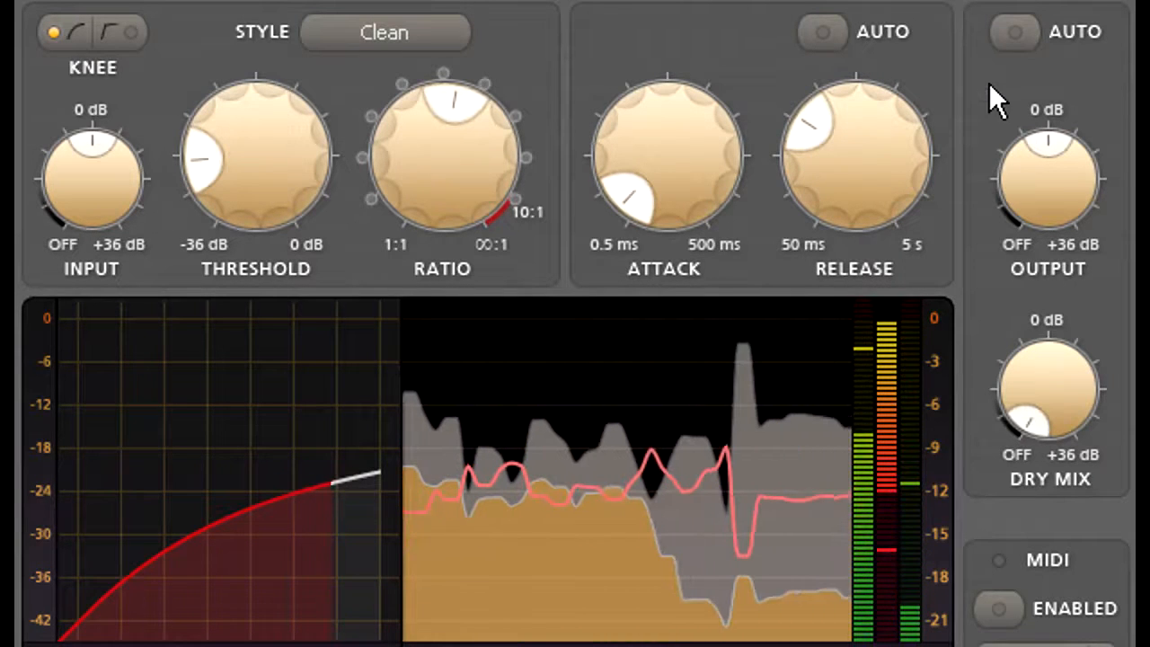
pyautogui.moveTo(1062, 192)
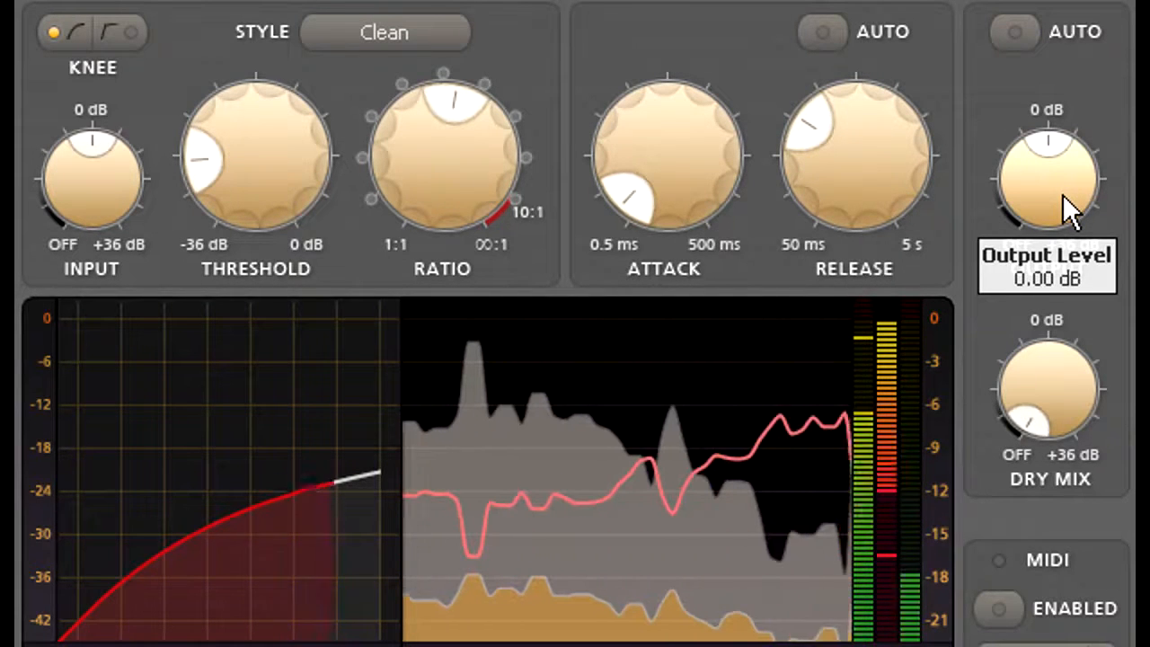
pyautogui.moveTo(1061, 390)
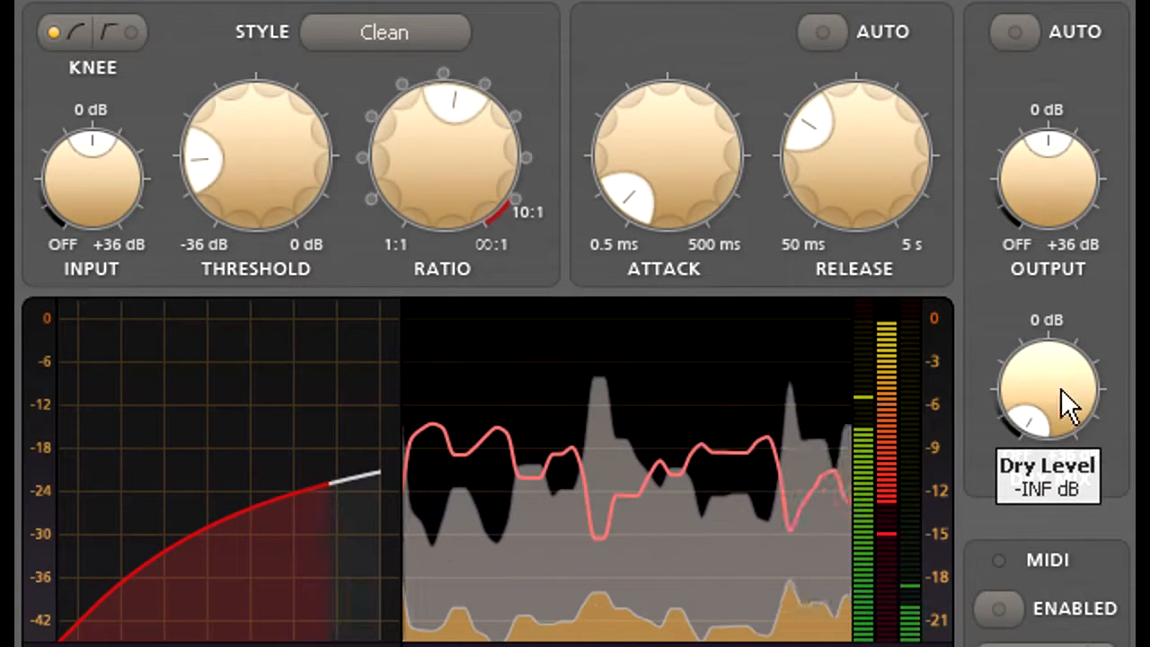
pyautogui.moveTo(1060, 386); pyautogui.dragTo(1058, 88)
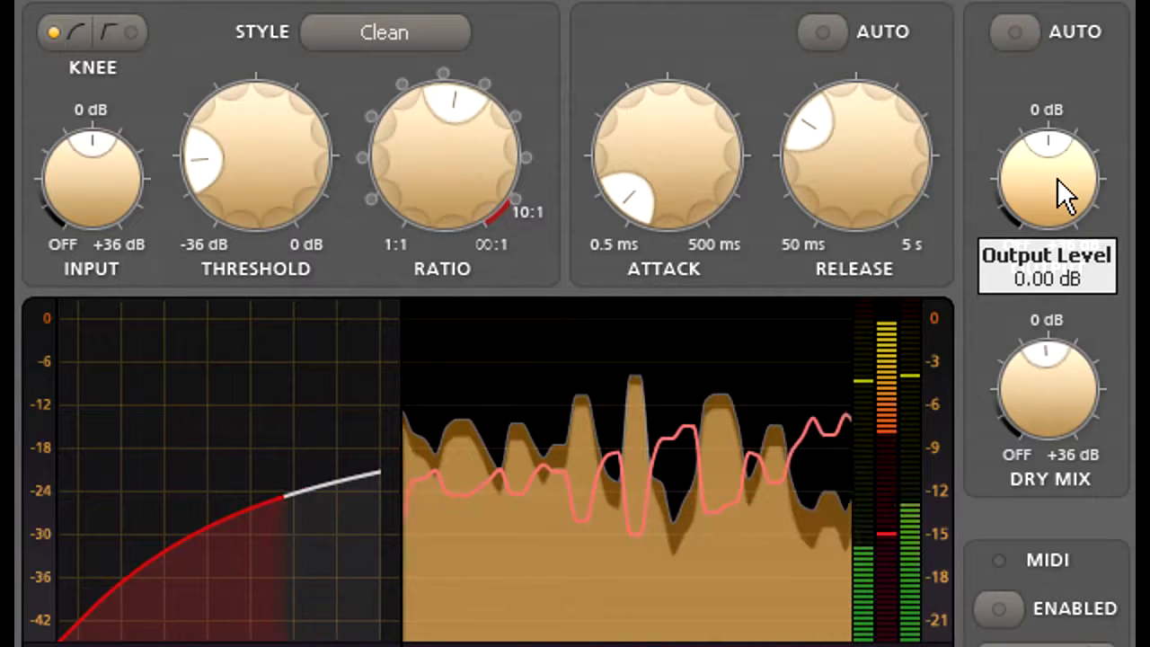
pyautogui.moveTo(1056, 177)
pyautogui.mouseDown()
pyautogui.moveTo(1058, 317)
pyautogui.moveTo(1052, 140)
pyautogui.moveTo(1052, 192)
pyautogui.mouseUp()
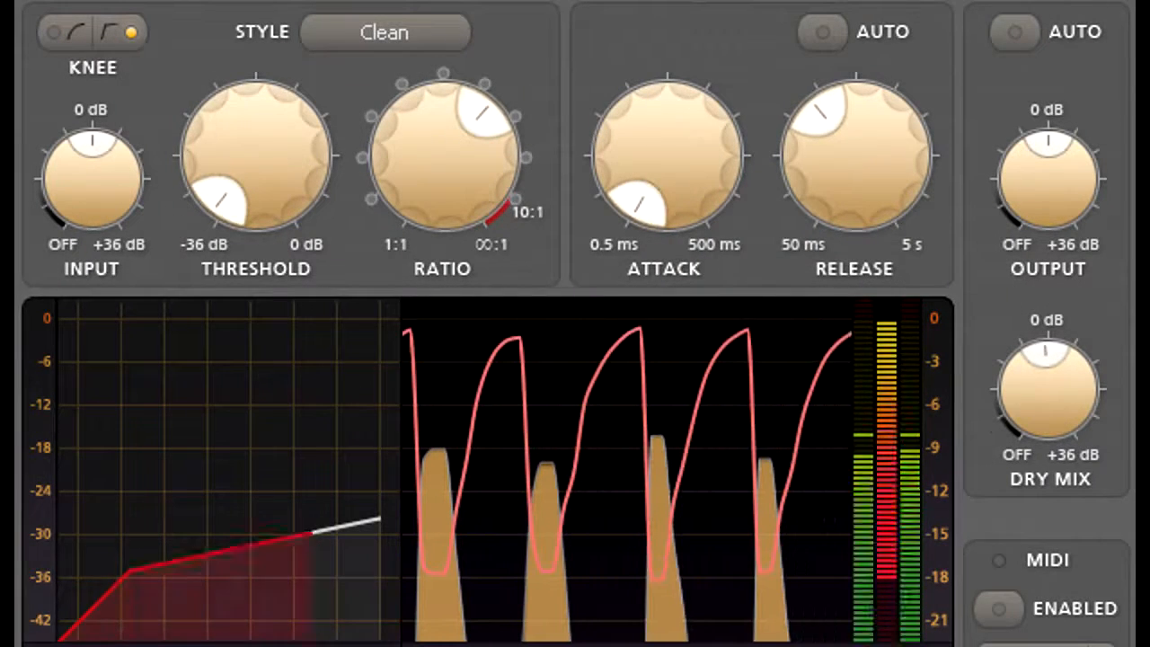
# Lengthen the attack of the hard-knee compressor from its minimum to just below the middle of its range.
pyautogui.moveTo(655, 174); pyautogui.dragTo(680, 0)
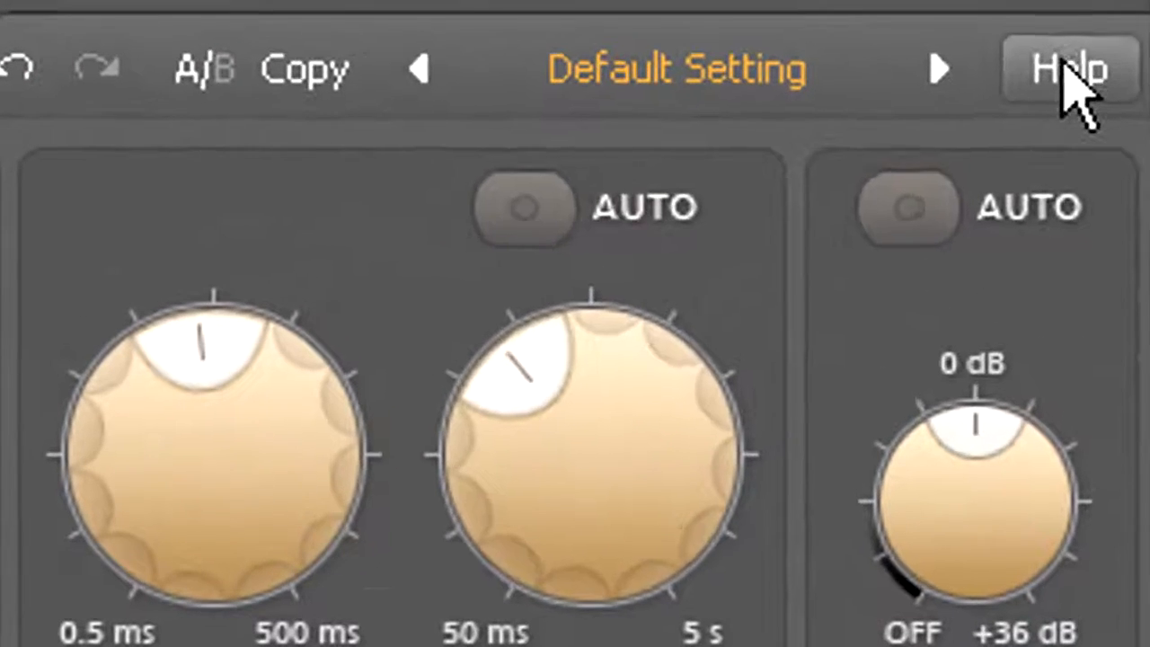
# Enable the interactive help hints and display the explanation of the Release knob.
pyautogui.click(1096, 0)
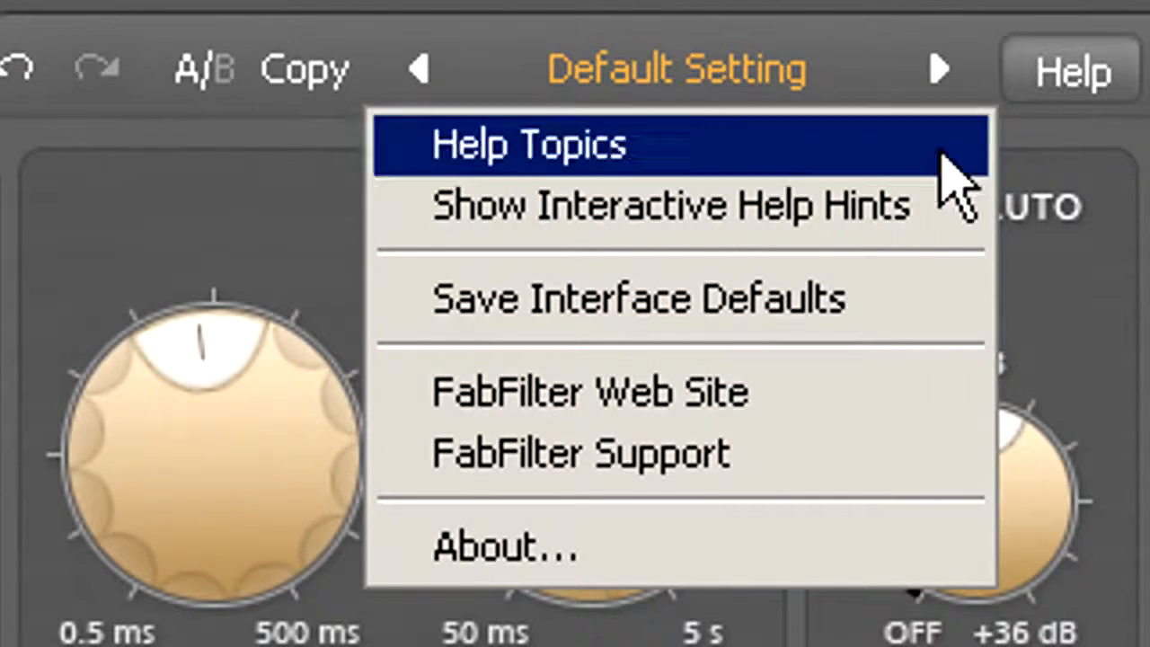
pyautogui.click(931, 209)
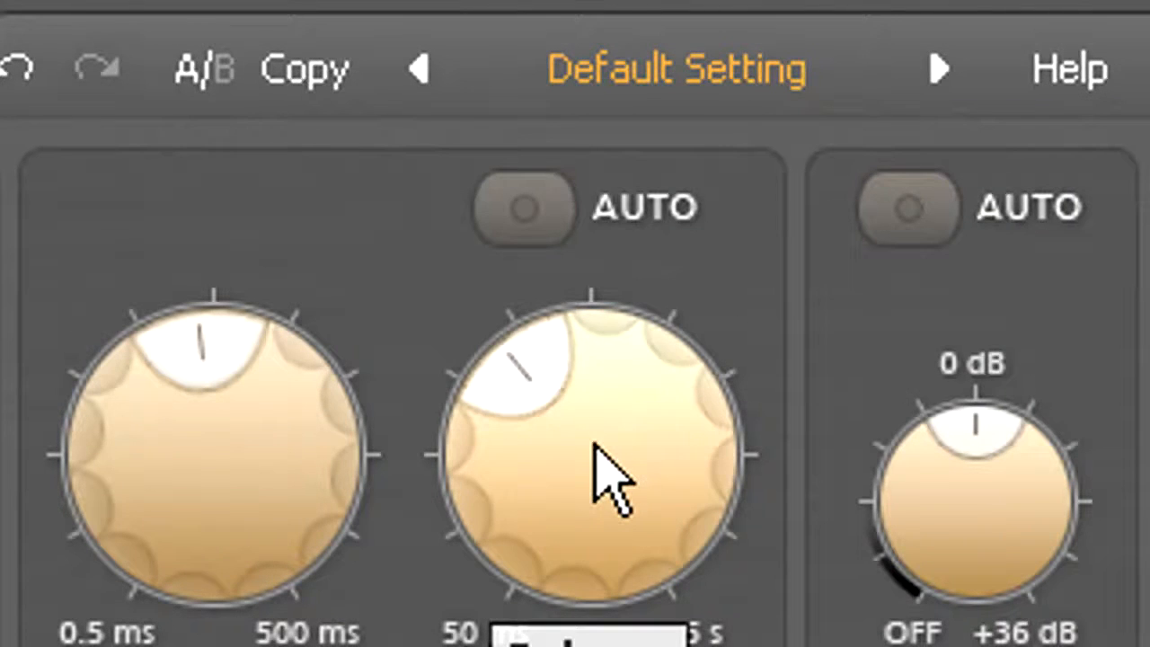
pyautogui.moveTo(611, 480)
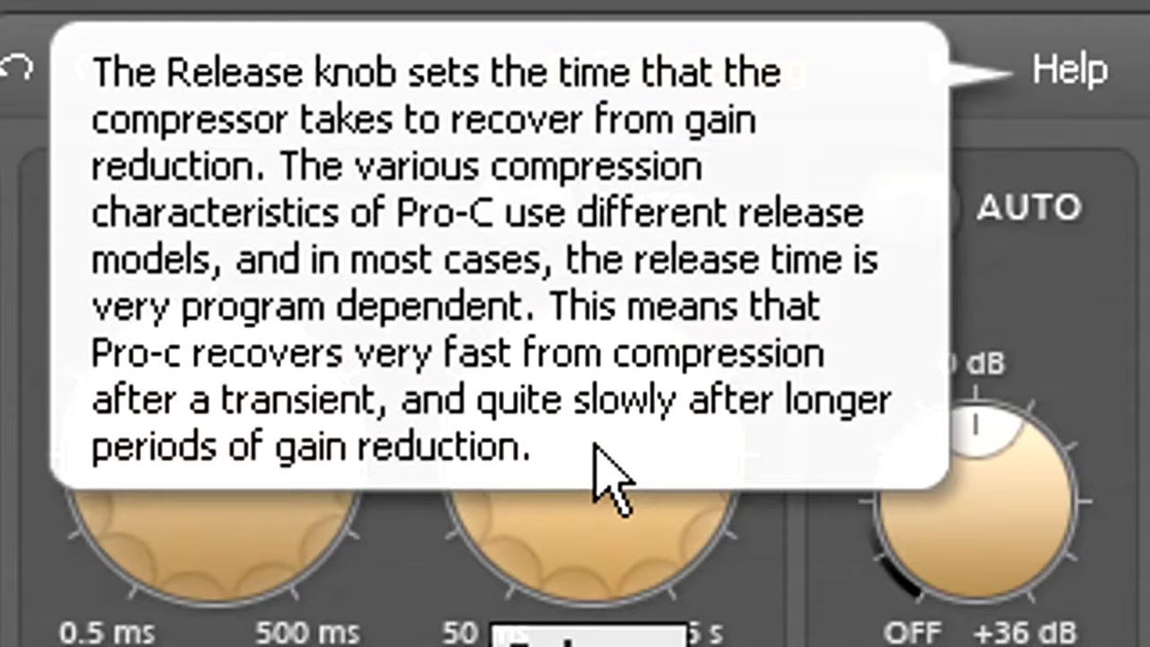